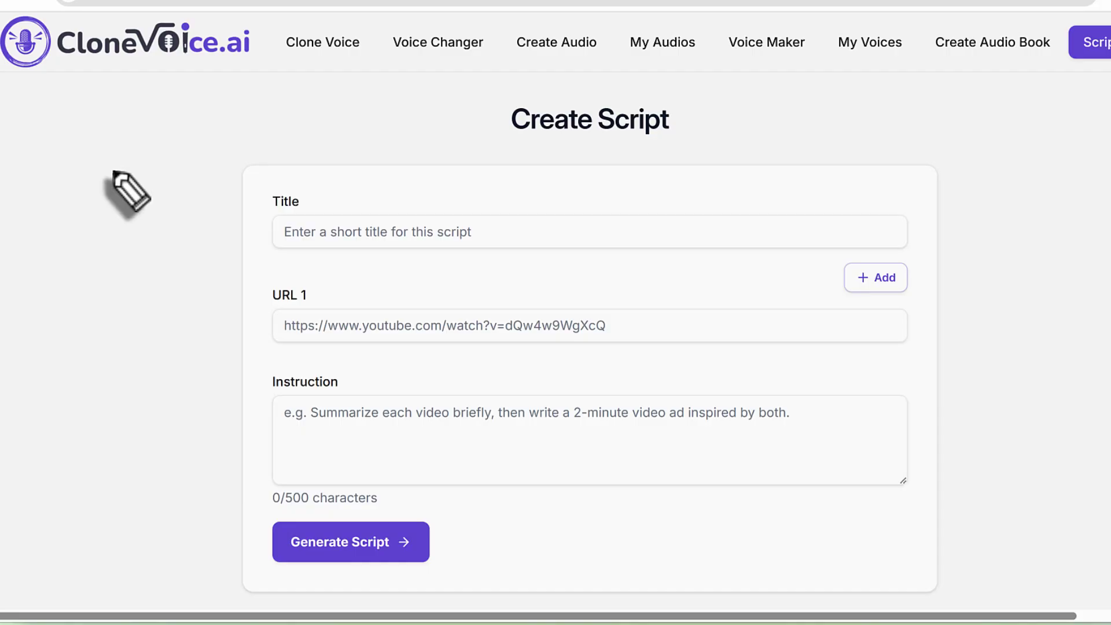
Step: Add a second video link field to the Create Script form, then remove it again
mouse_move(366, 268)
left_mouse_down()
mouse_move(246, 256)
mouse_move(238, 325)
mouse_move(266, 343)
mouse_move(479, 355)
mouse_move(956, 357)
mouse_move(925, 250)
mouse_move(305, 268)
left_mouse_up()
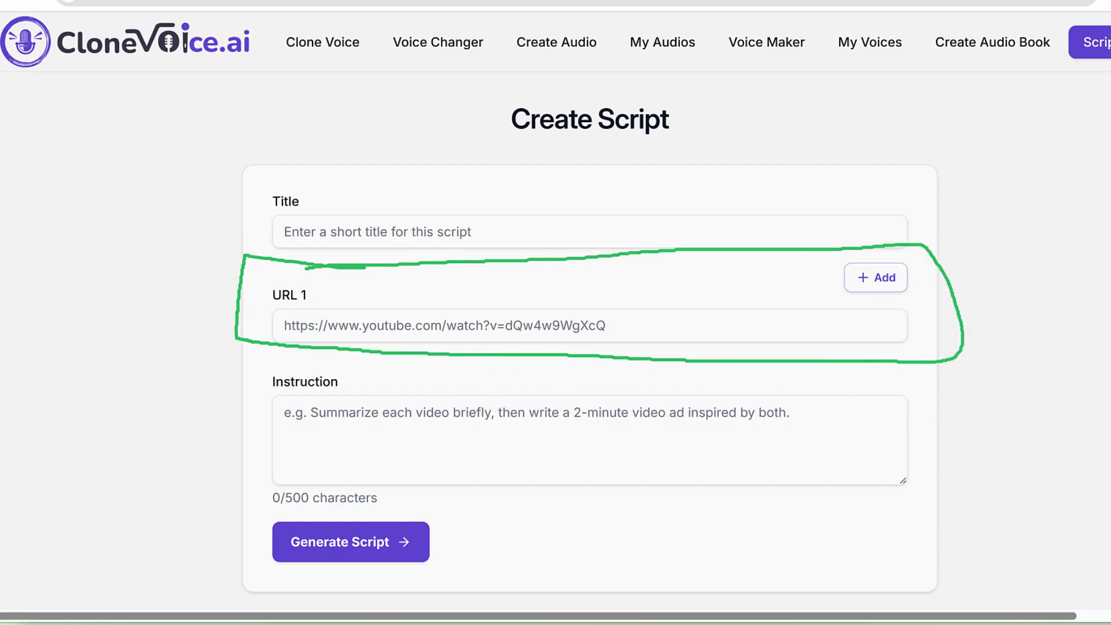
left_click(852, 277)
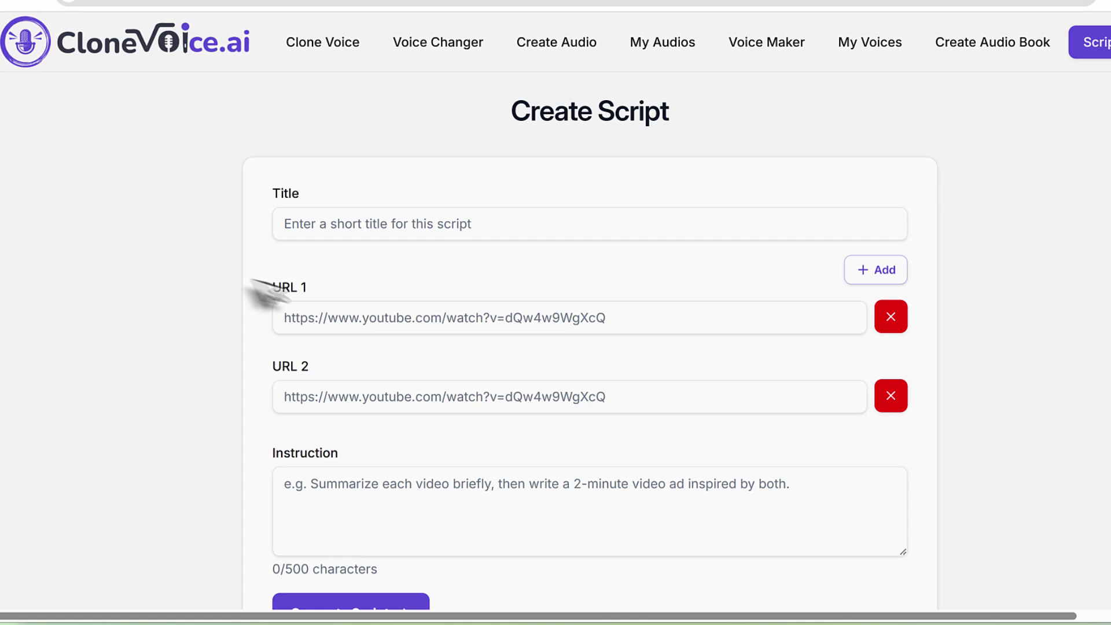
left_click(892, 320)
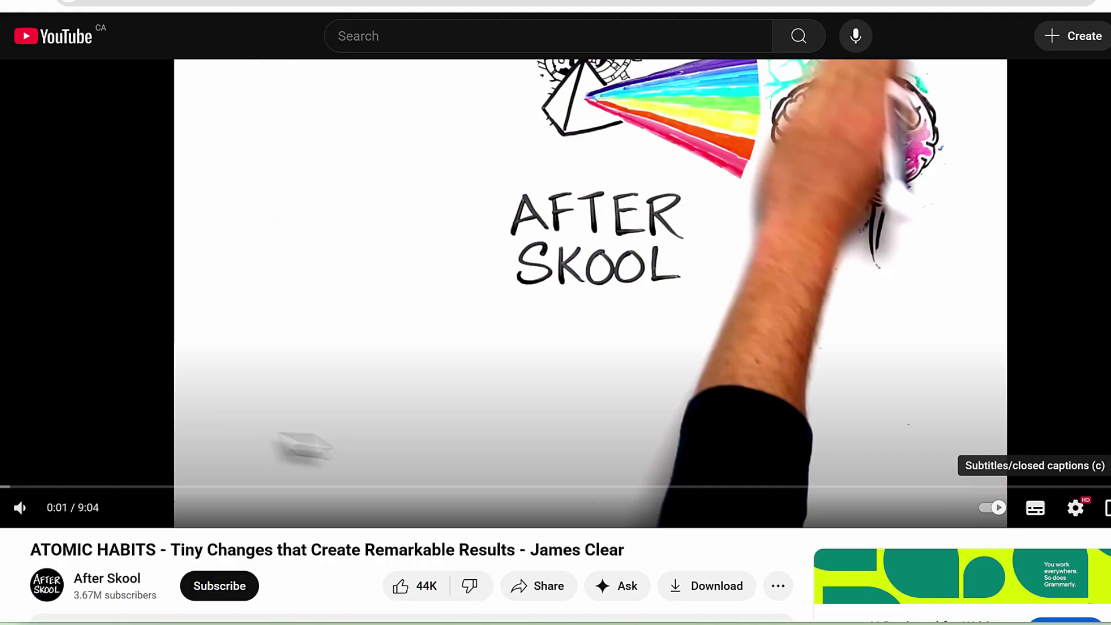
Step: Review the ATOMIC HABITS video title and web address, then return to the Create Script form
left_click_drag(35, 551, 185, 551)
left_click(188, 550)
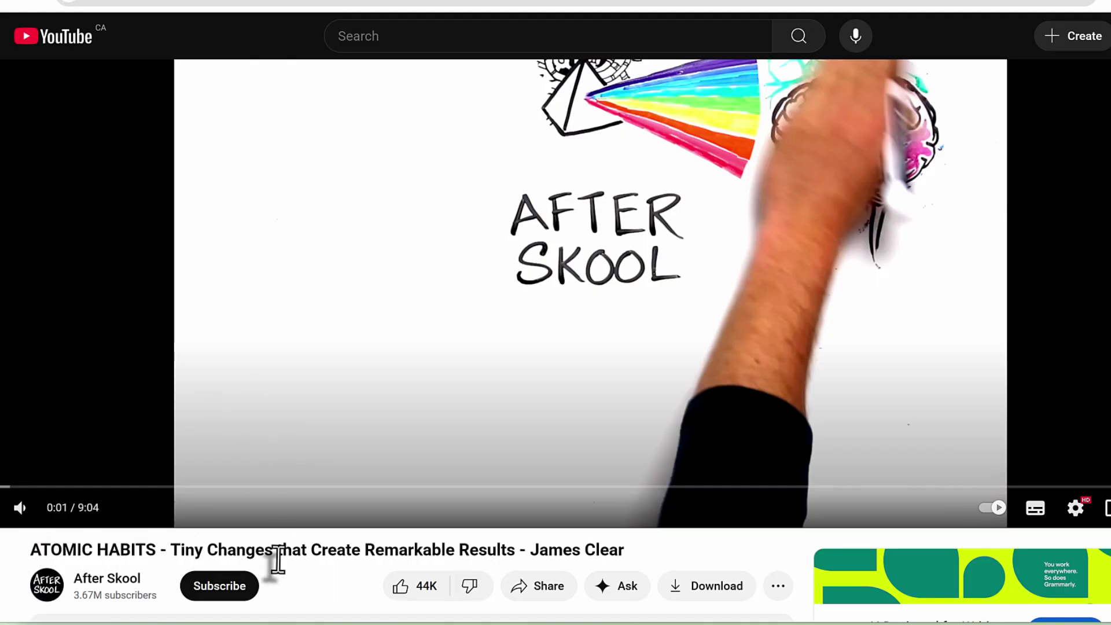
left_click_drag(540, 551, 624, 553)
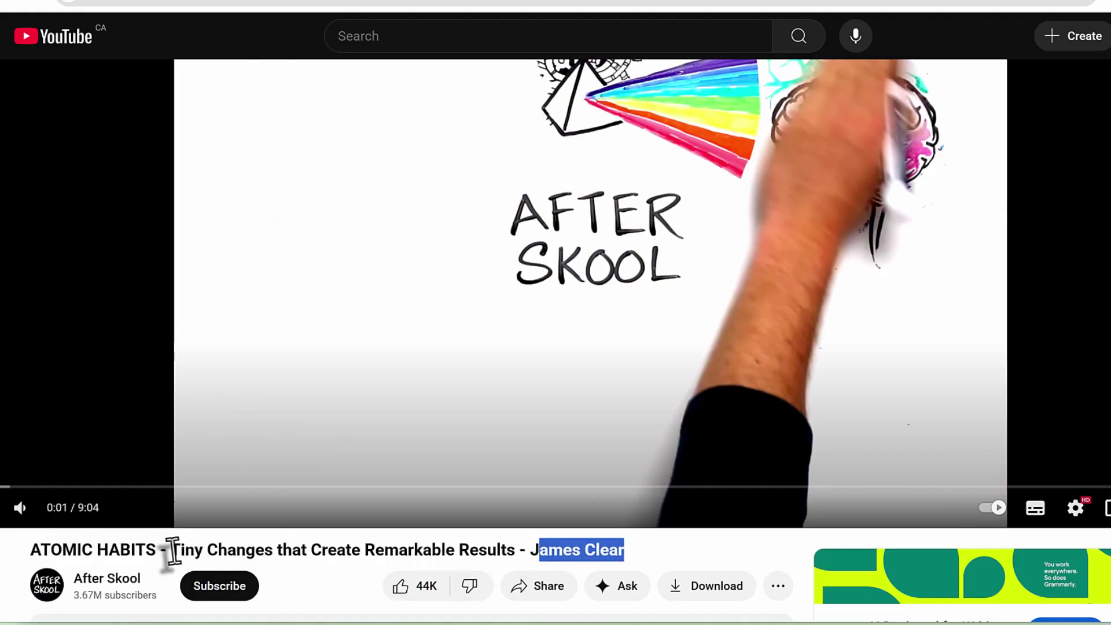
left_click_drag(173, 550, 414, 554)
left_click(425, 553)
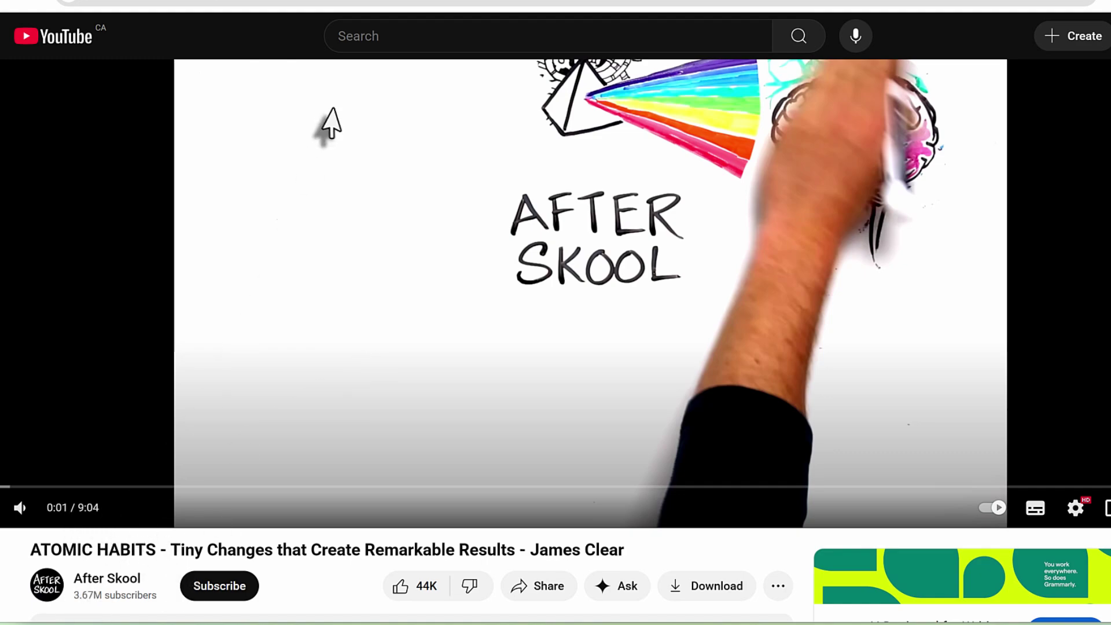
right_click(254, 2)
left_click(310, 156)
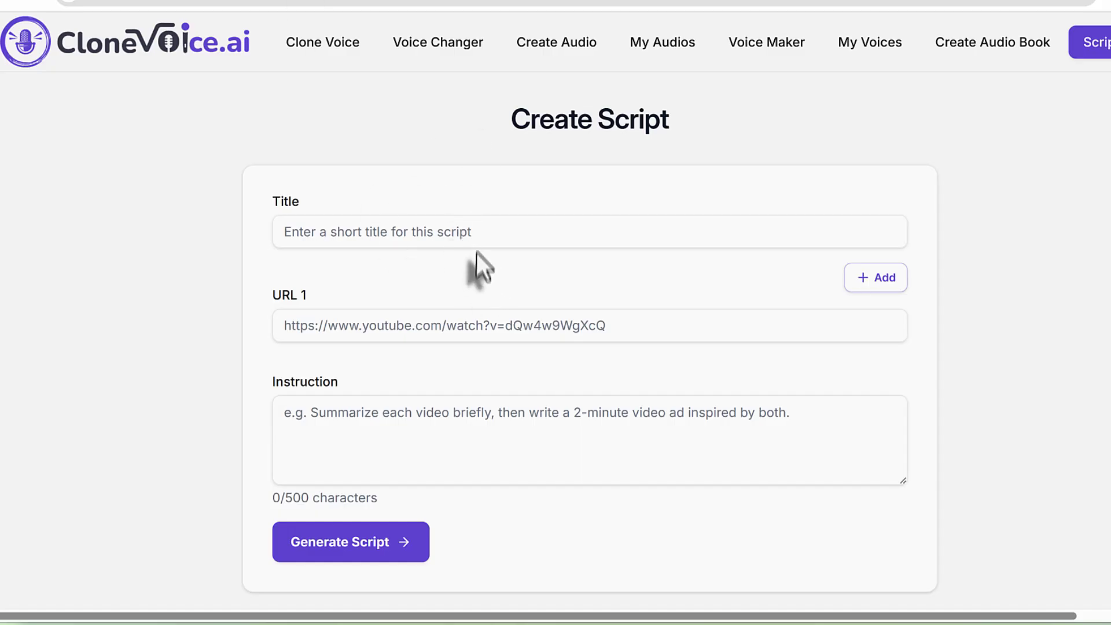
left_click(429, 223)
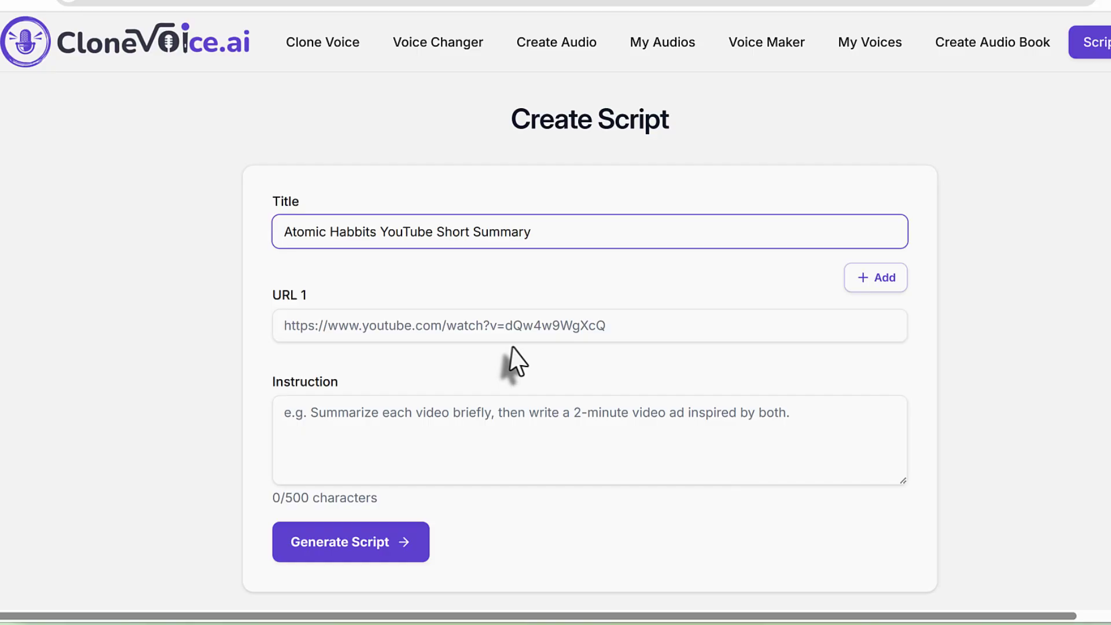
left_click(521, 325)
type("https://www.youtube.com/watch?v=1gdkBt9it84")
key("shift+Left")
key("ctrl+a")
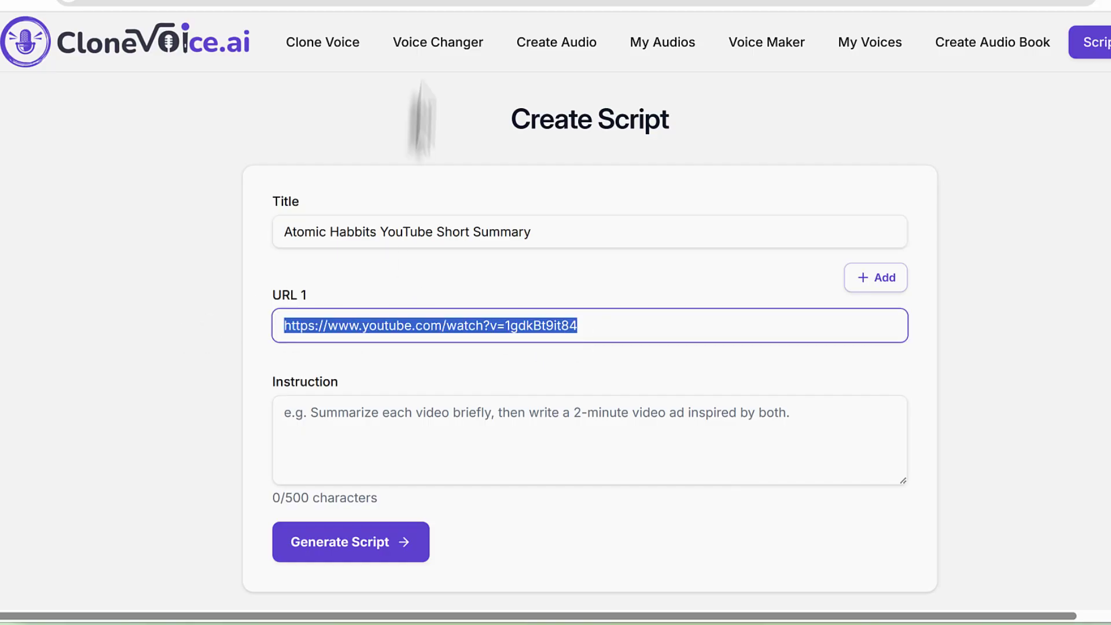
left_click(415, 3)
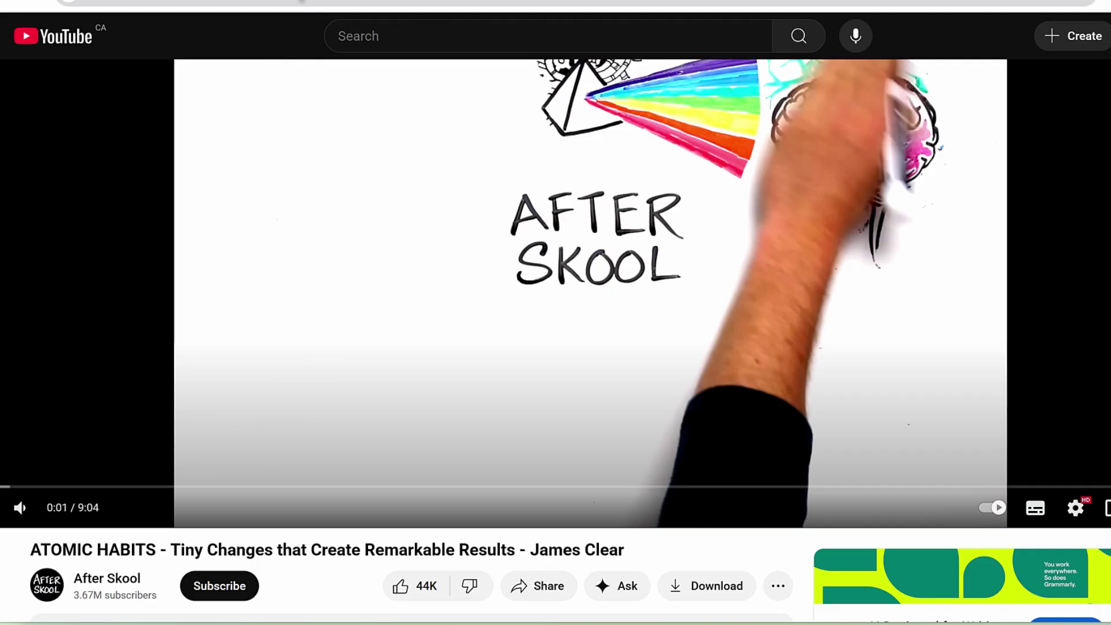
key("ctrl+shift+Tab")
left_click(367, 438)
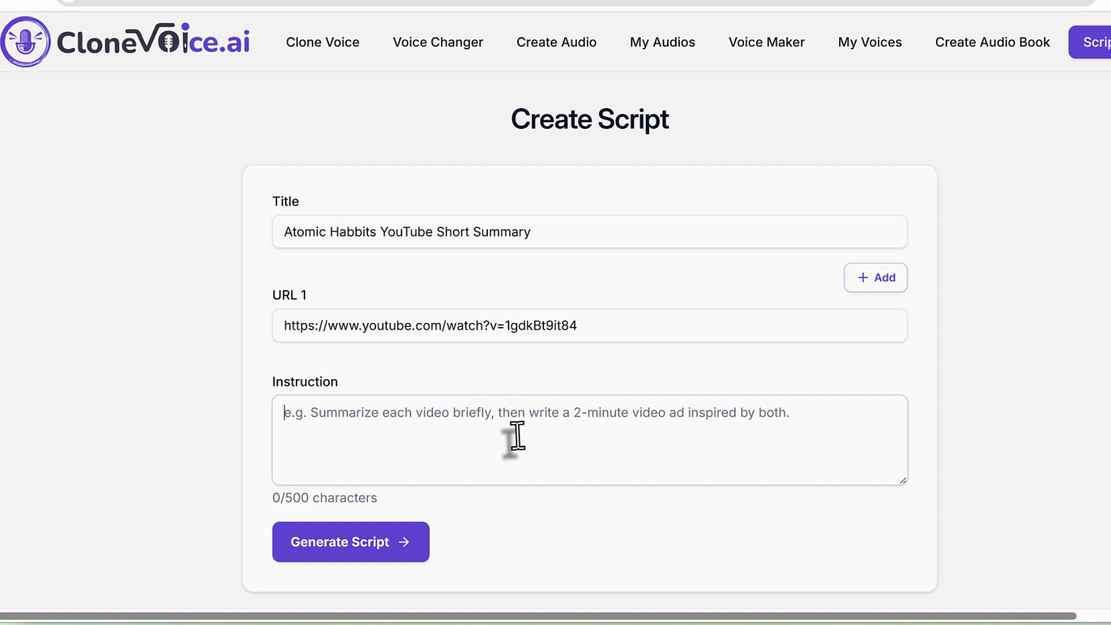
Step: Instruct a short one-minute paragraph summary of the video and generate the script
type("cr")
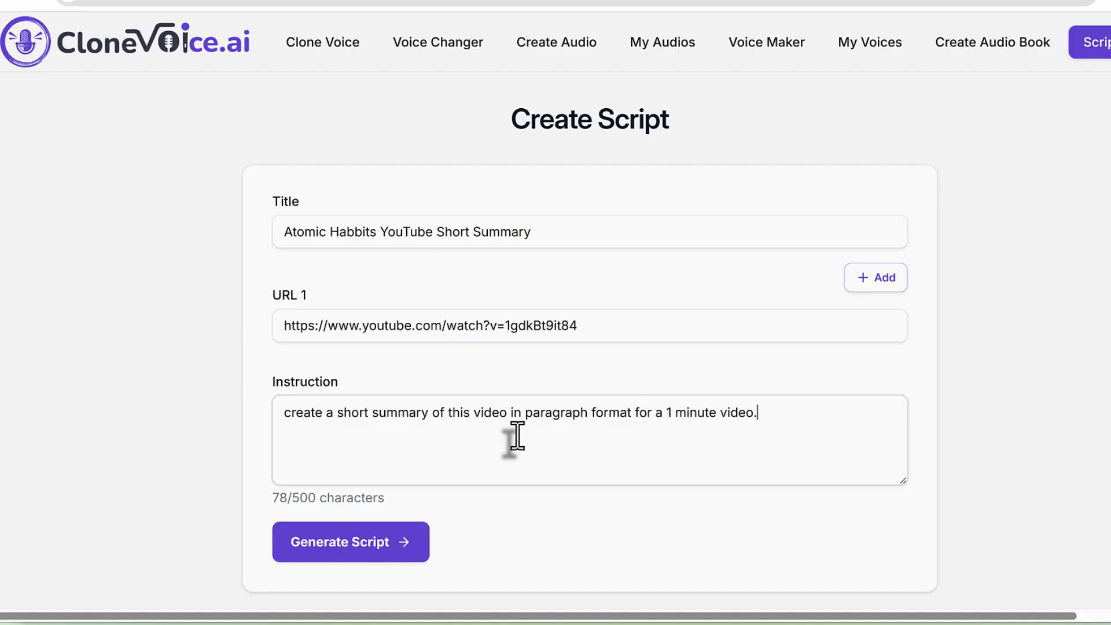
left_click(408, 547)
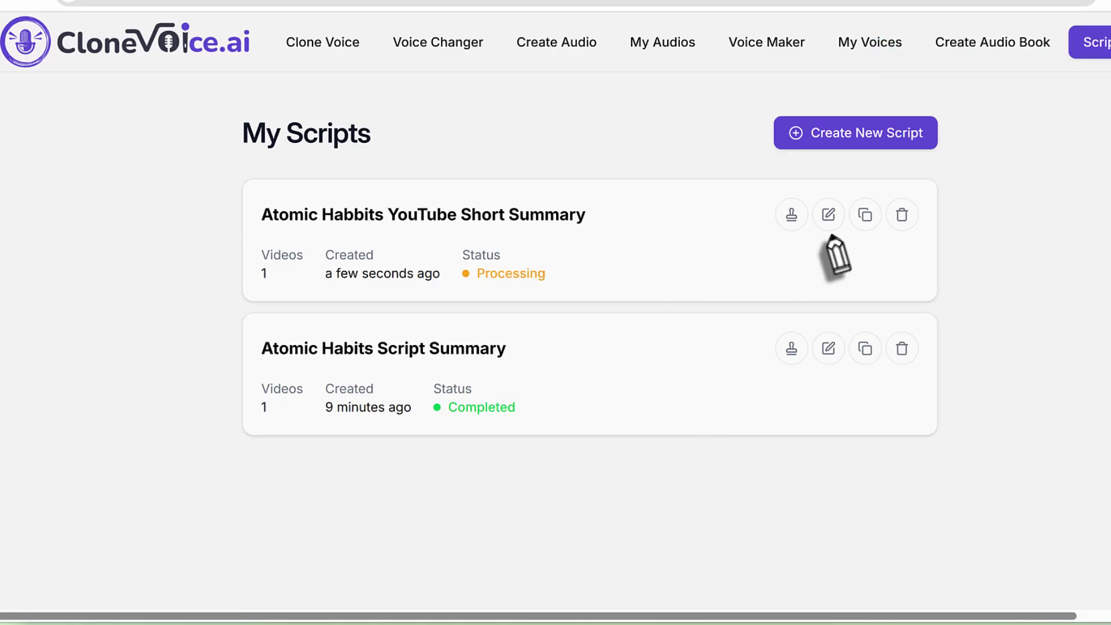
mouse_move(832, 237)
left_mouse_down()
mouse_move(866, 190)
mouse_move(873, 227)
mouse_move(903, 229)
left_mouse_up()
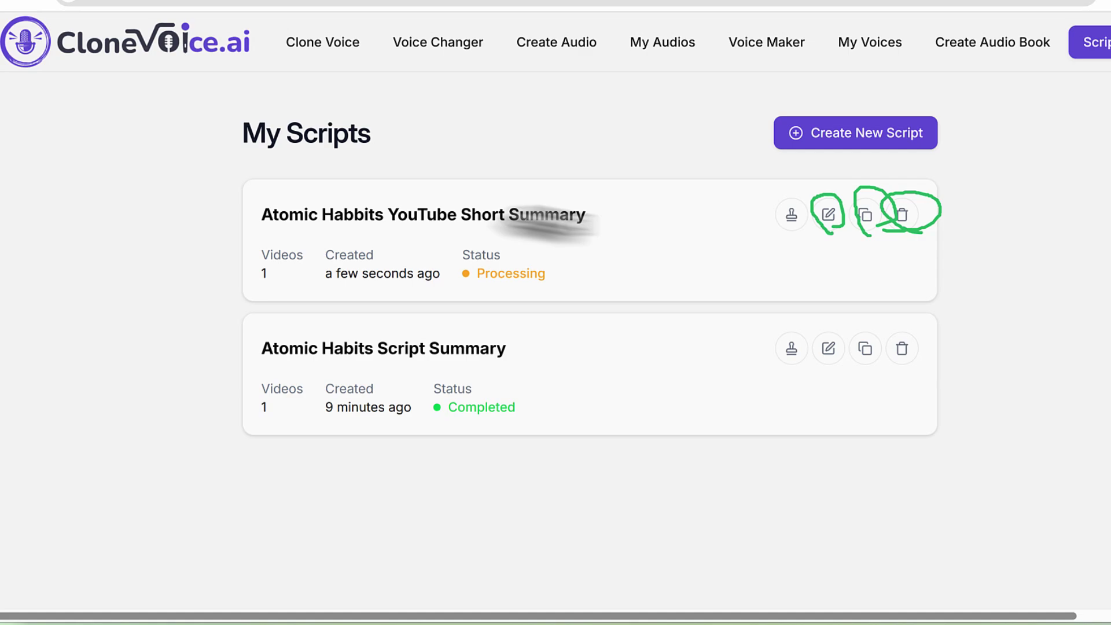
left_click_drag(767, 228, 801, 225)
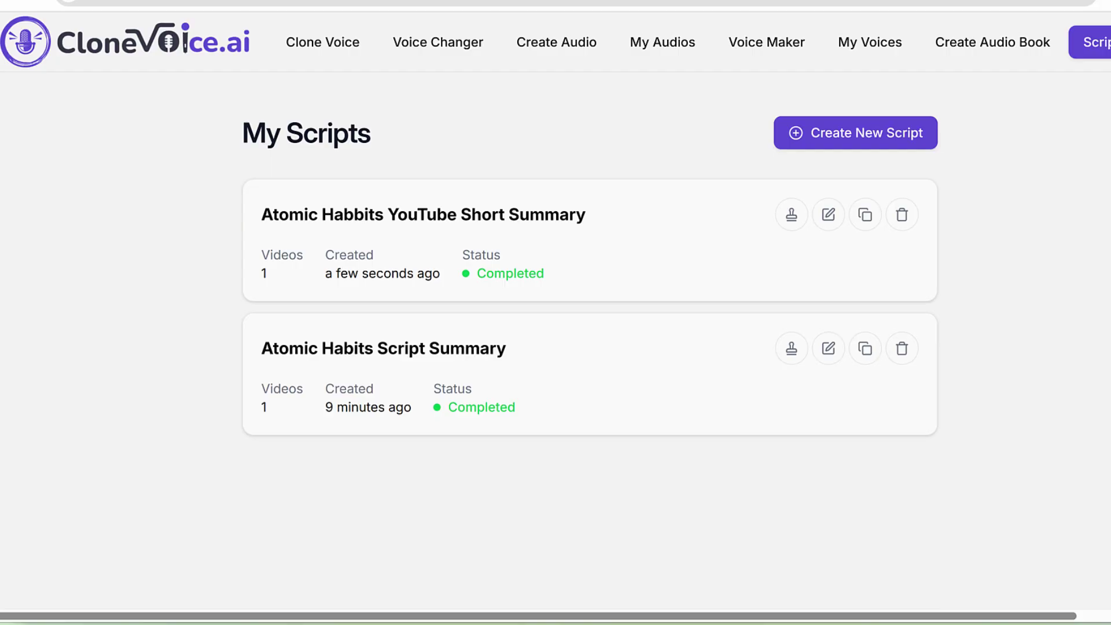
left_click(792, 215)
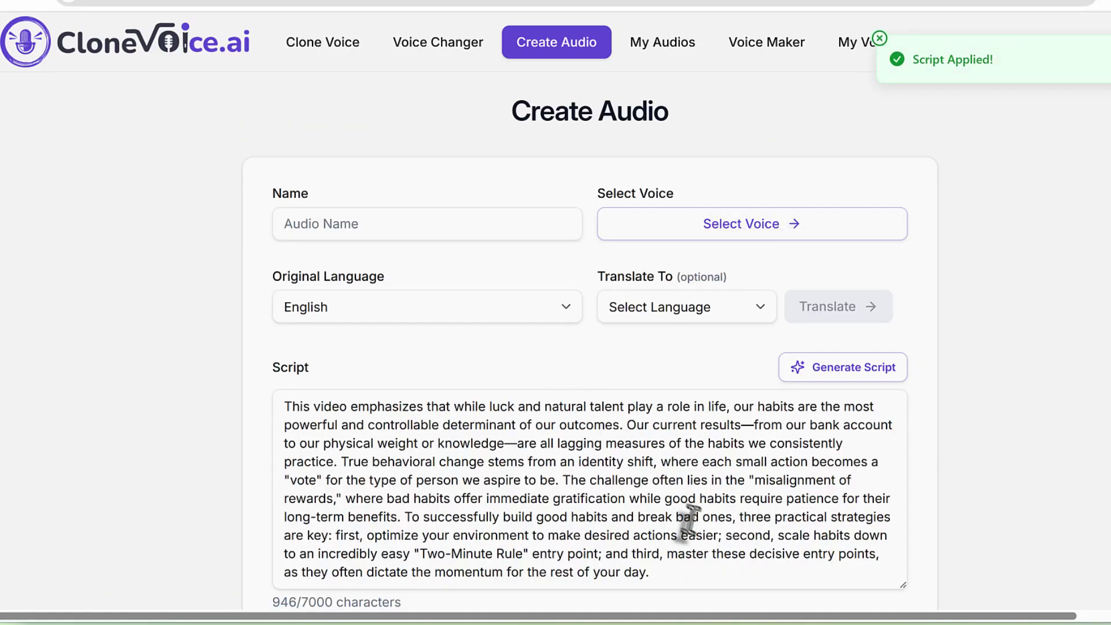
left_click_drag(695, 573, 281, 414)
left_click(280, 414)
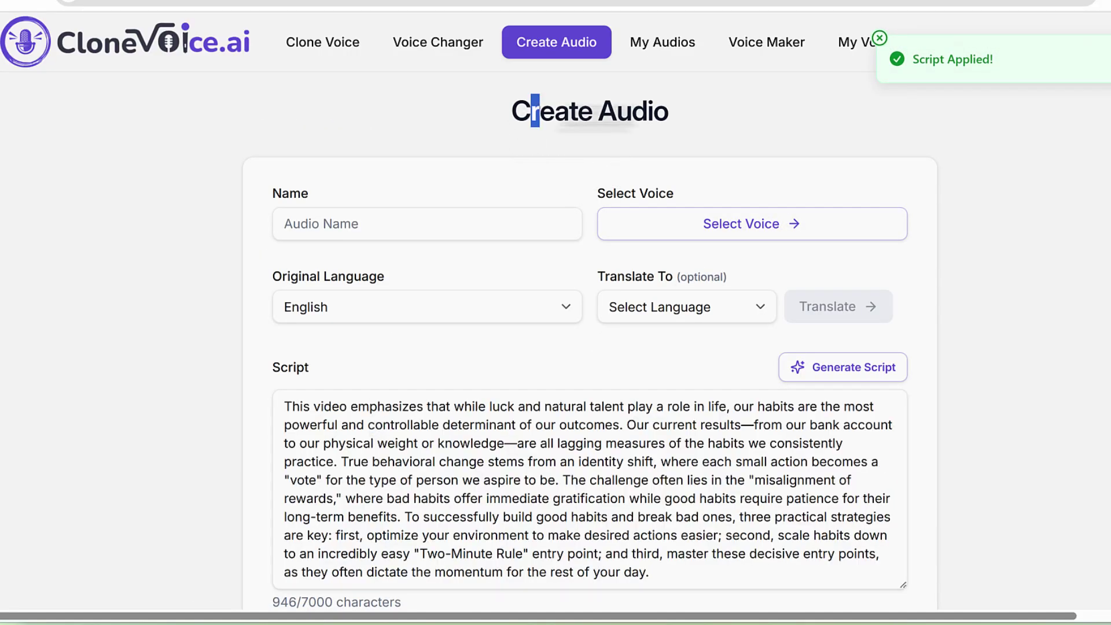
left_click(364, 231)
left_click(686, 235)
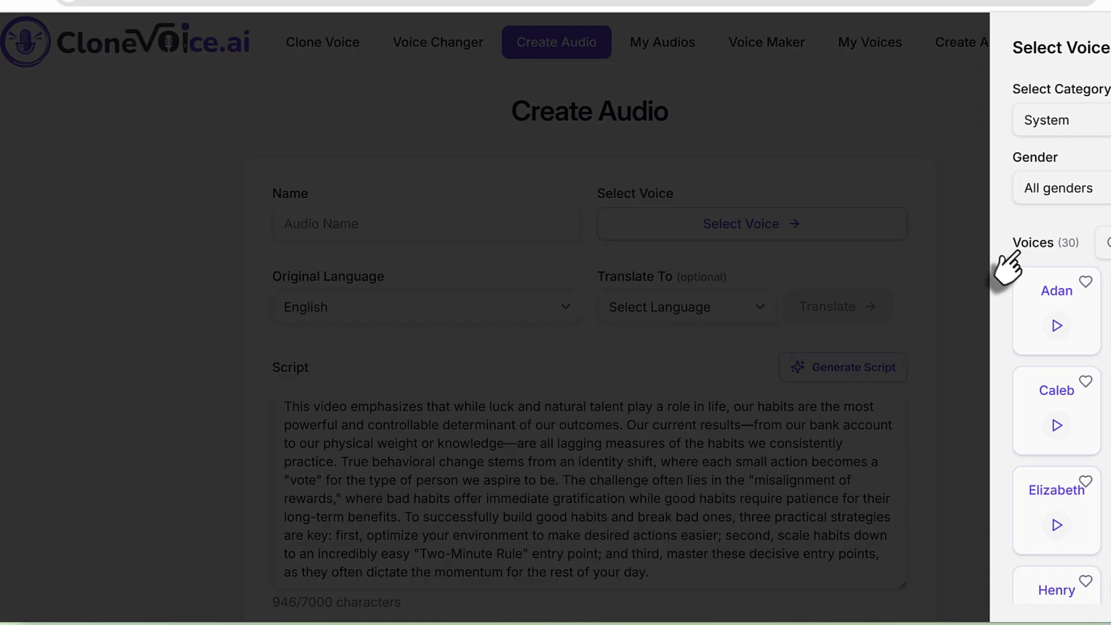
key("Escape")
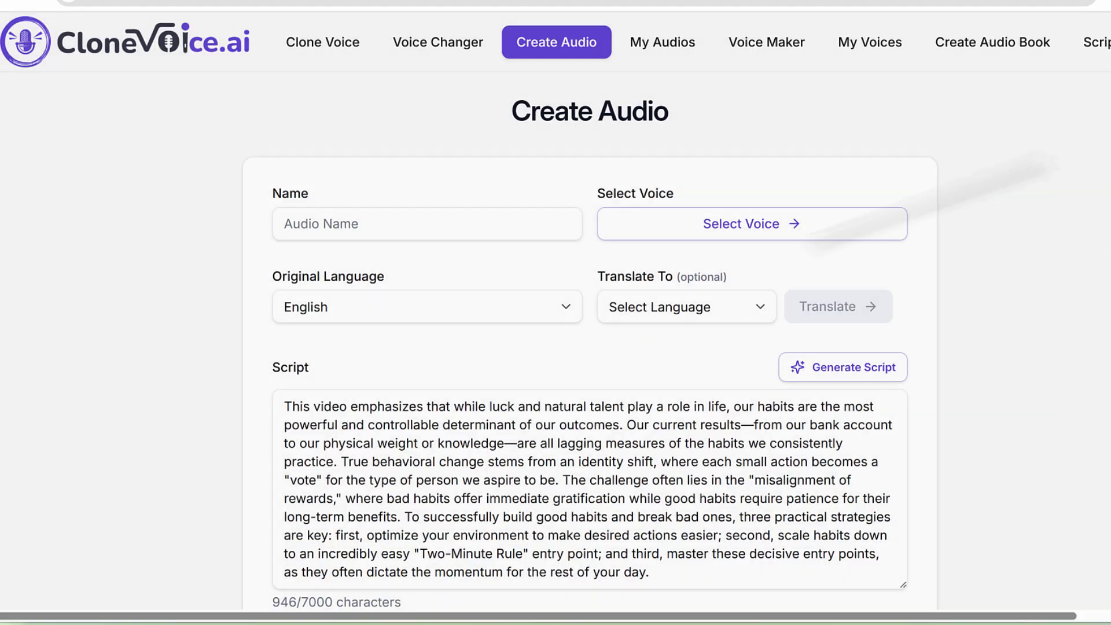
scroll(637, 492, "down", 1)
scroll(636, 491, "up", 1)
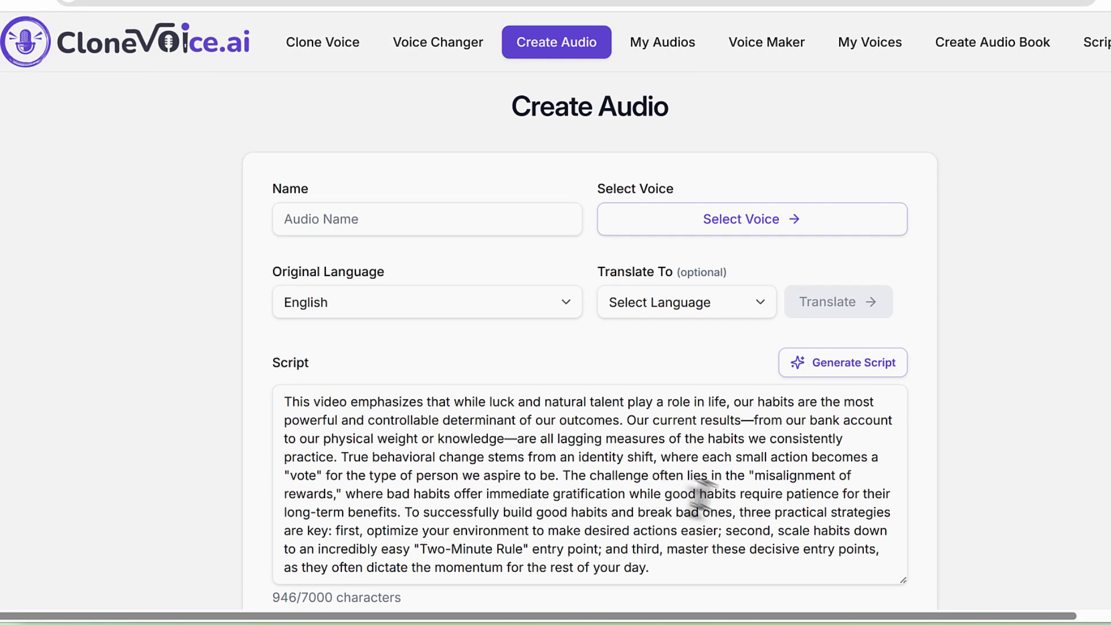
triple_click(703, 492)
left_click(707, 488)
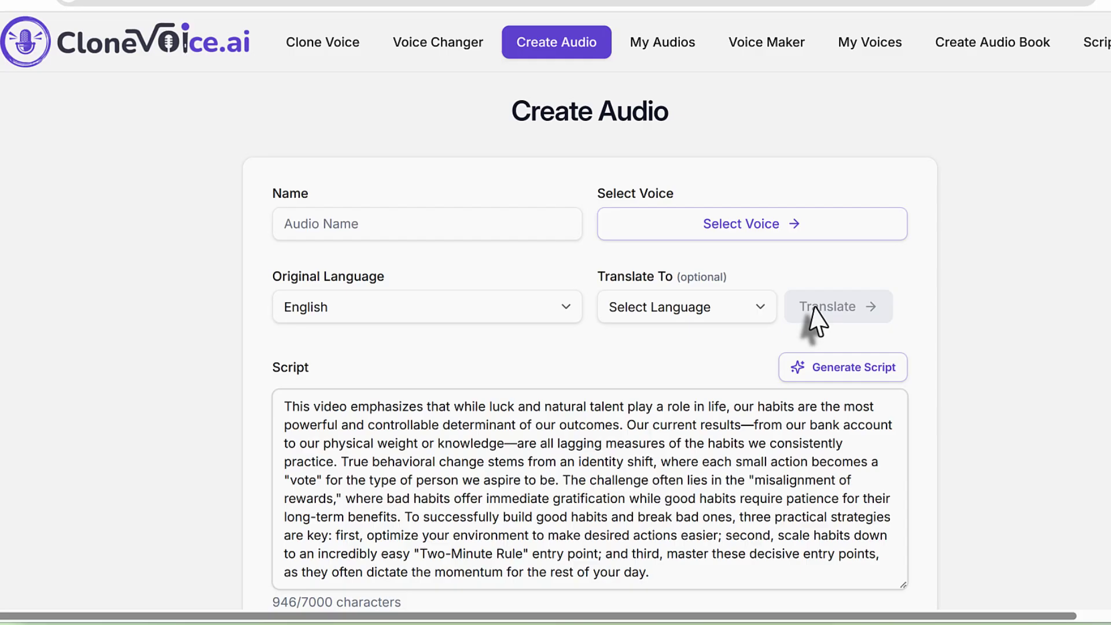
left_click(1094, 42)
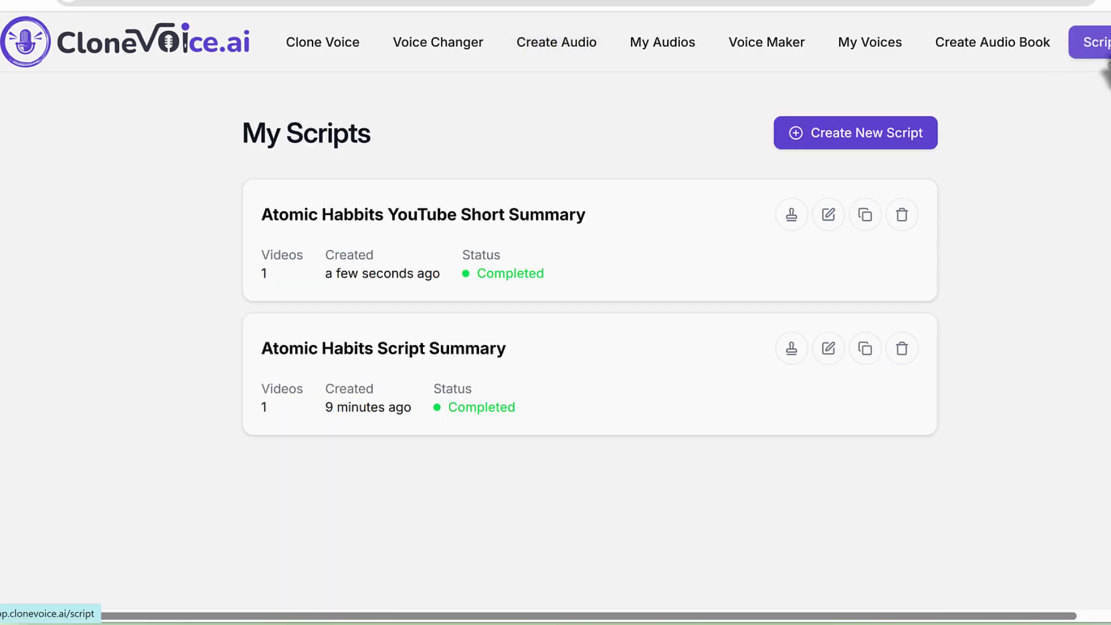
Step: Start a new script and browse the Beverly Hills MD channel's videos
left_click(848, 134)
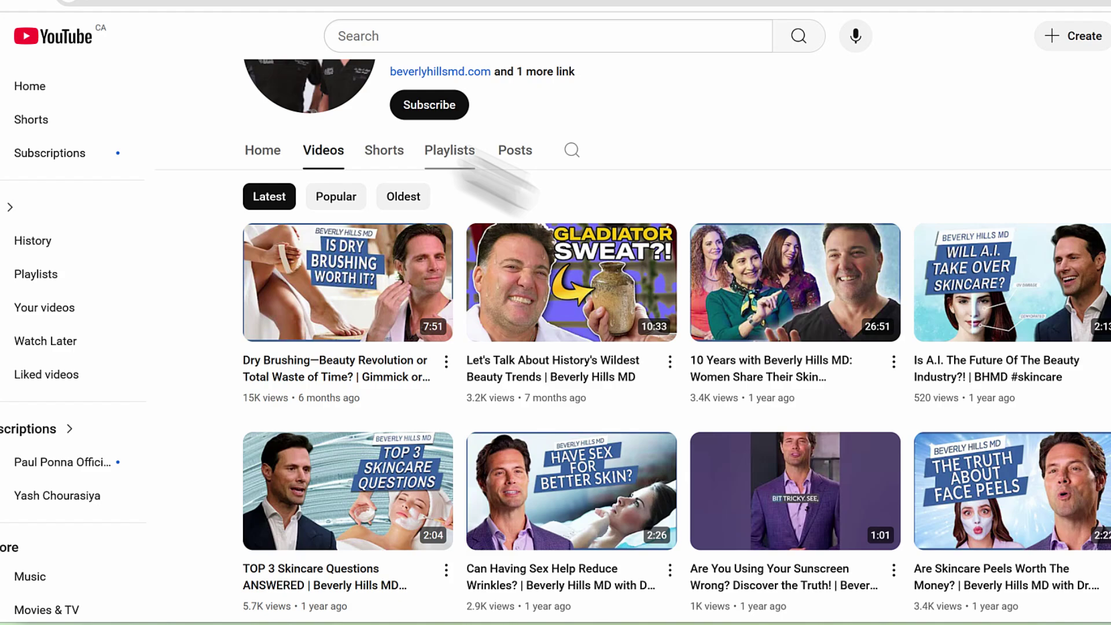
scroll(633, 342, "up", 4)
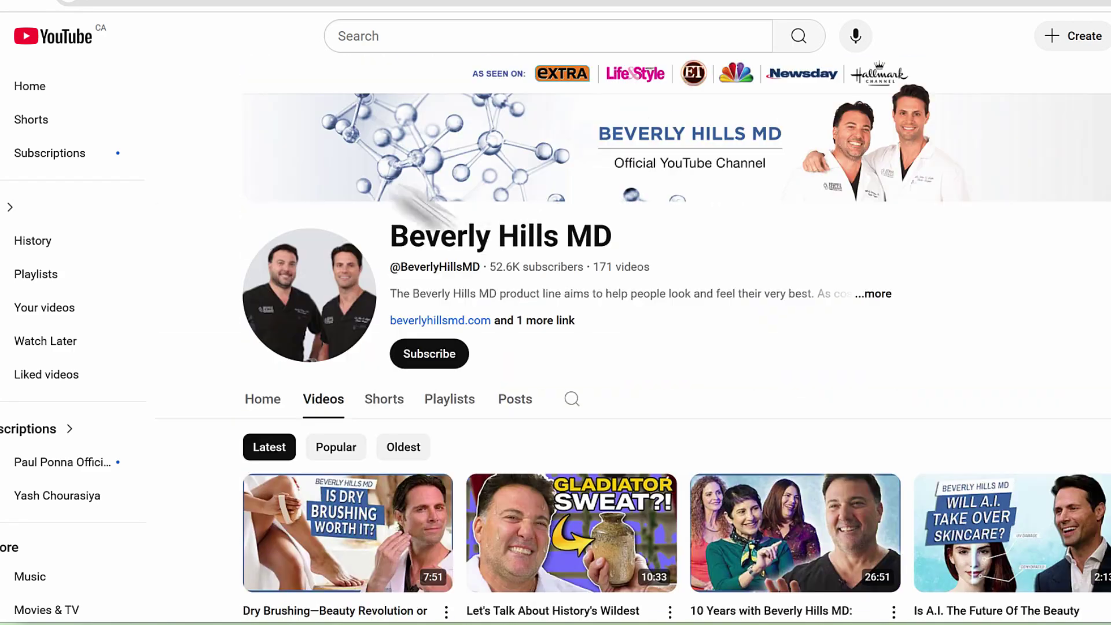
triple_click(627, 258)
left_click(767, 356)
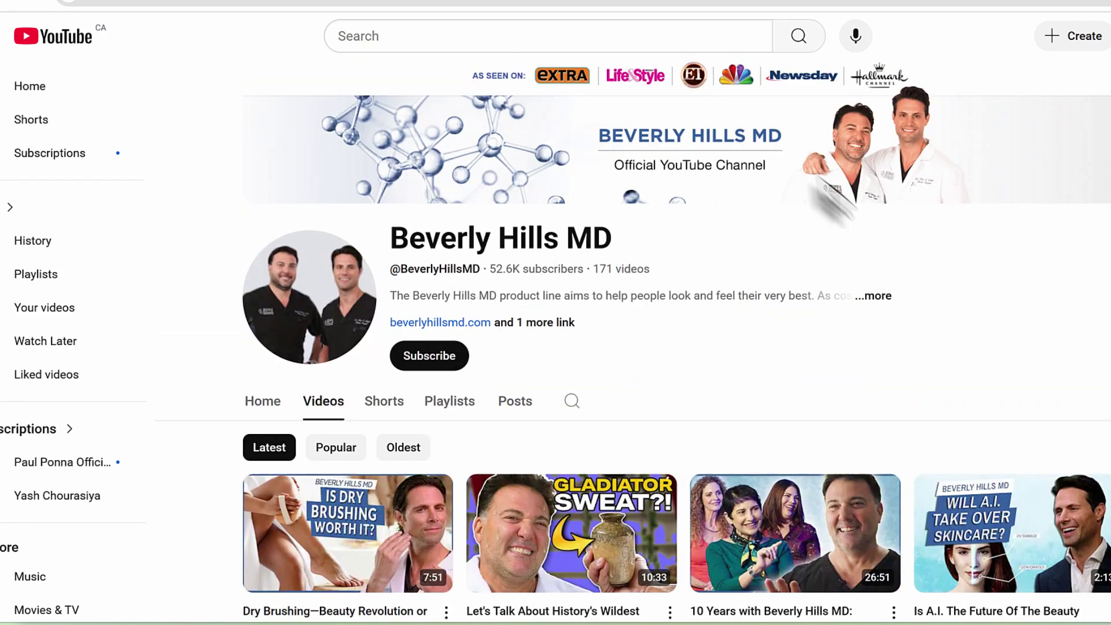
scroll(779, 323, "down", 4)
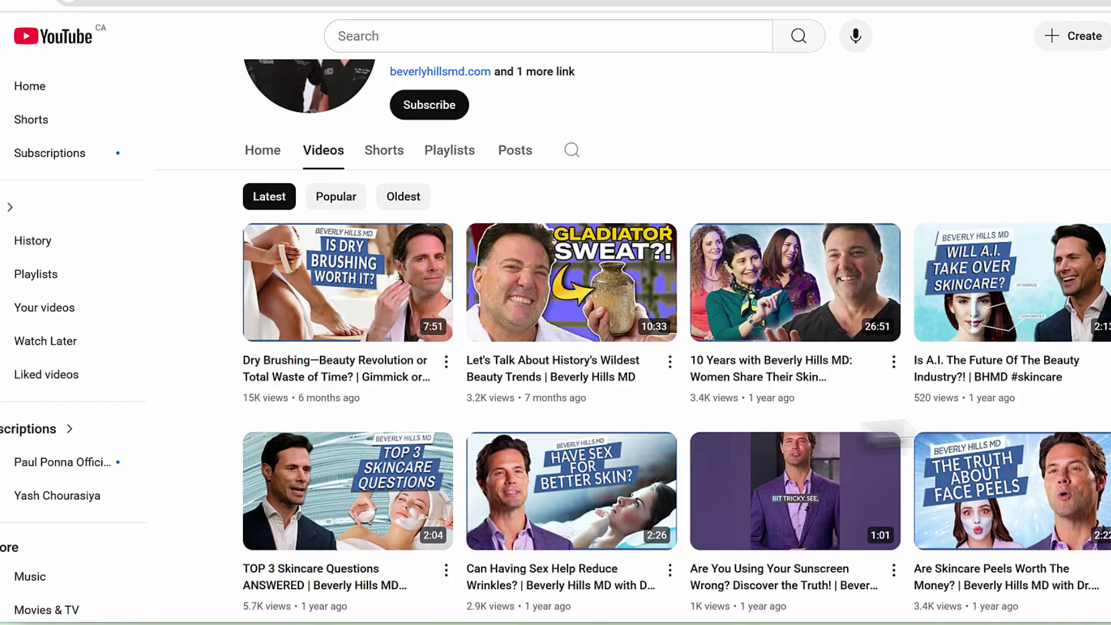
scroll(958, 420, "down", 8)
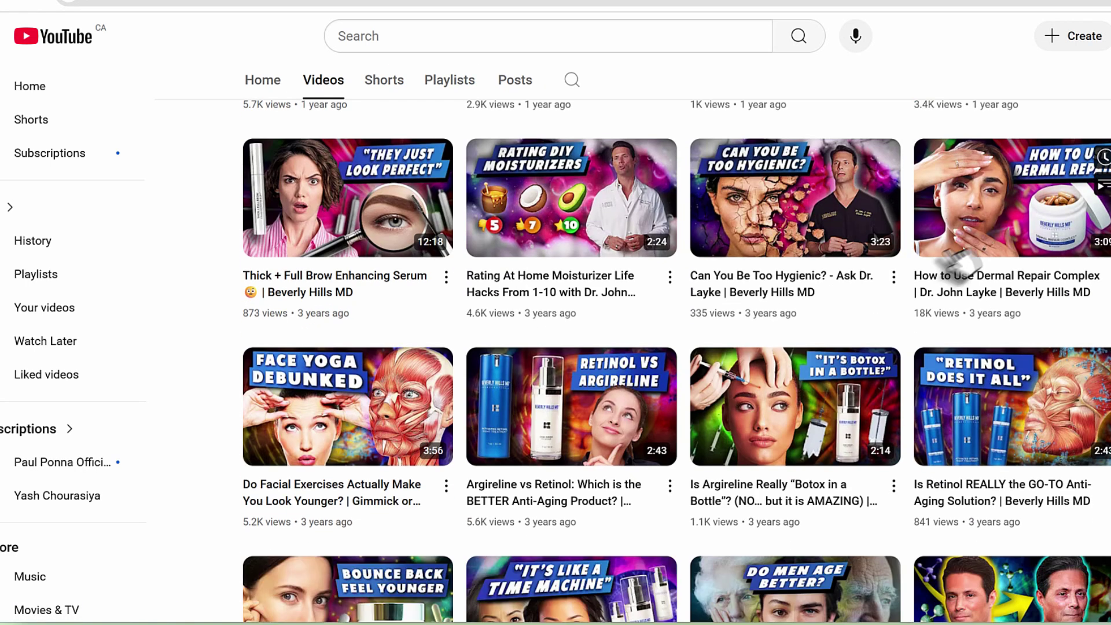
scroll(955, 272, "down", 1)
scroll(955, 272, "up", 1)
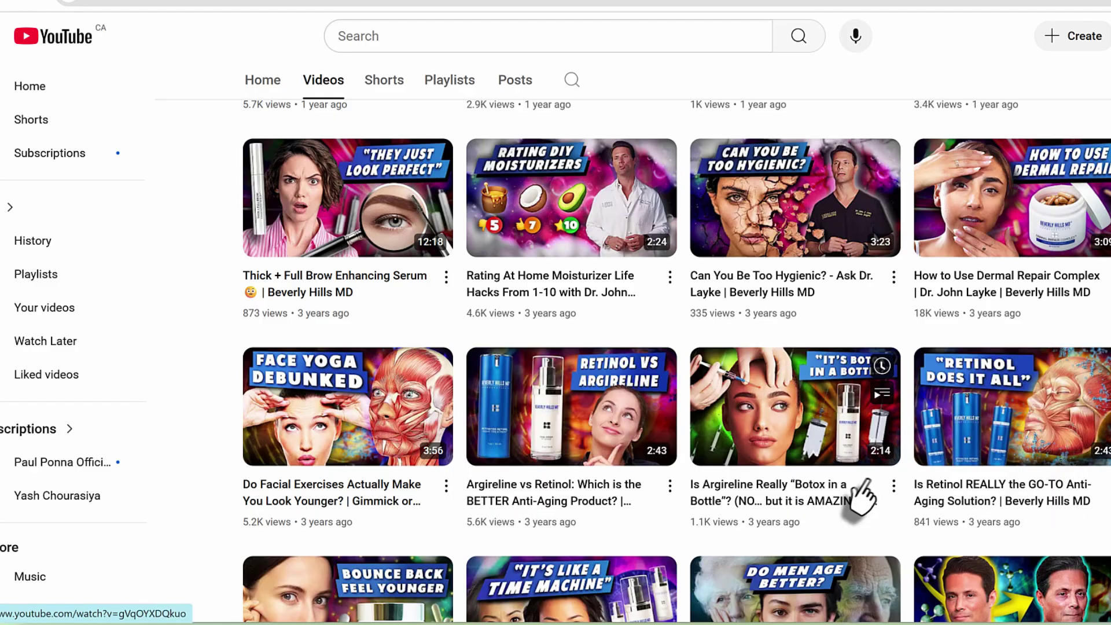
scroll(1041, 527, "down", 4)
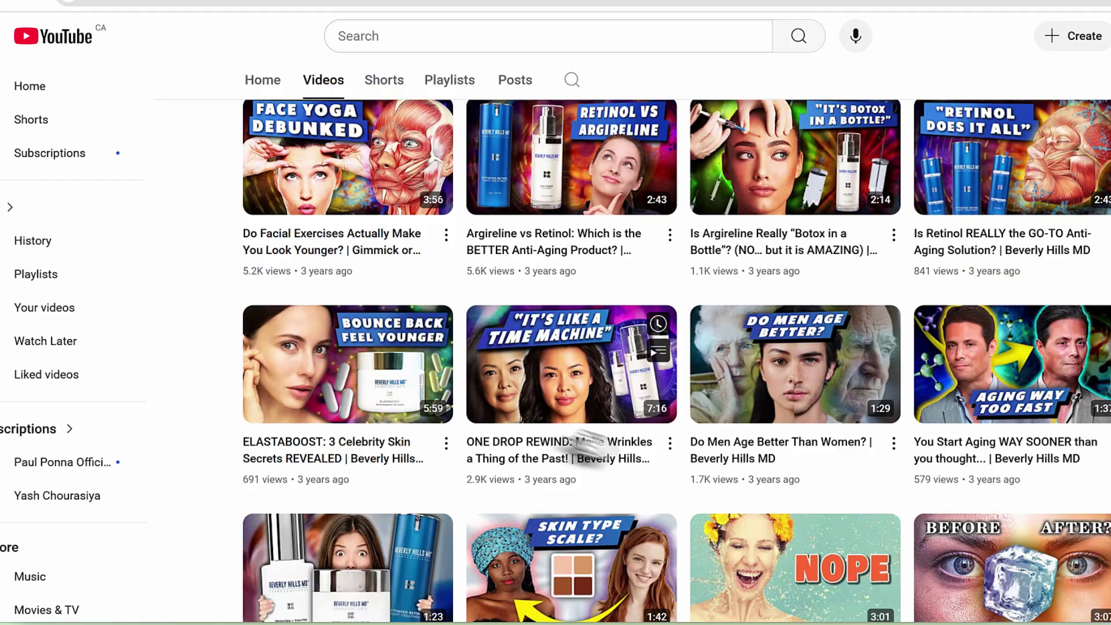
scroll(633, 342, "up", 10)
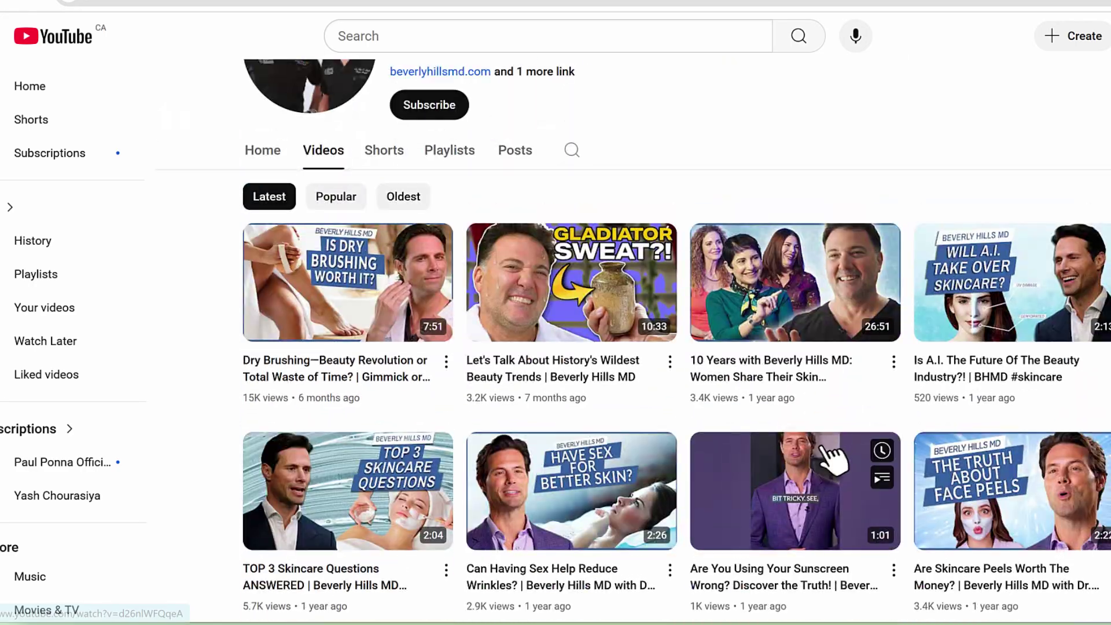
scroll(759, 412, "down", 8)
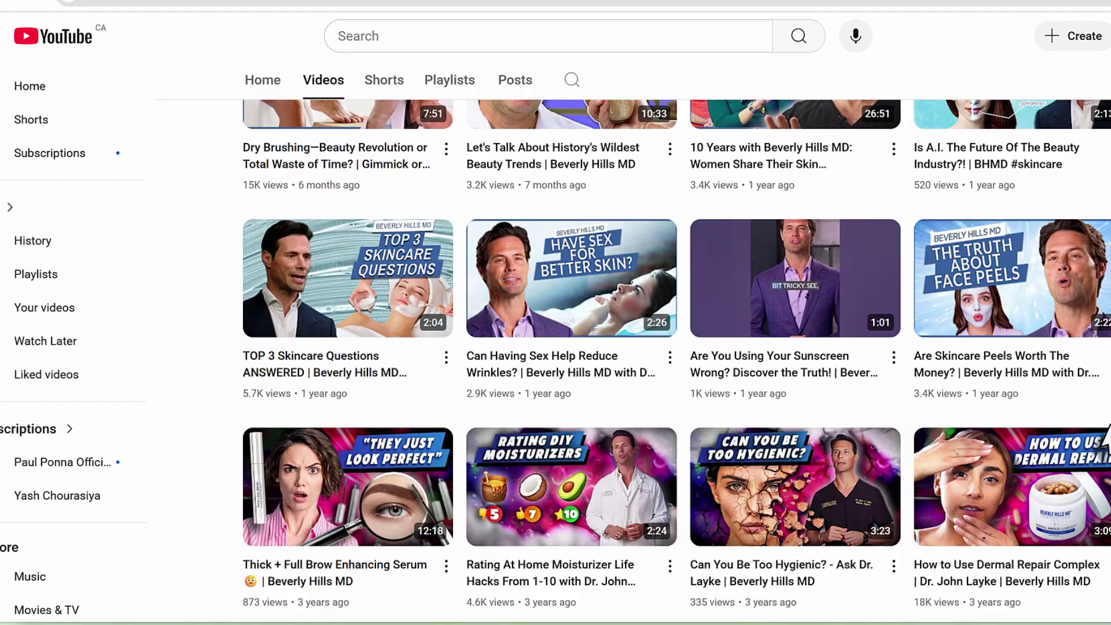
Step: Copy the 'Is Retinol REALLY the GO-TO Anti-Aging Solution?' video link into URL 1
right_click(992, 498)
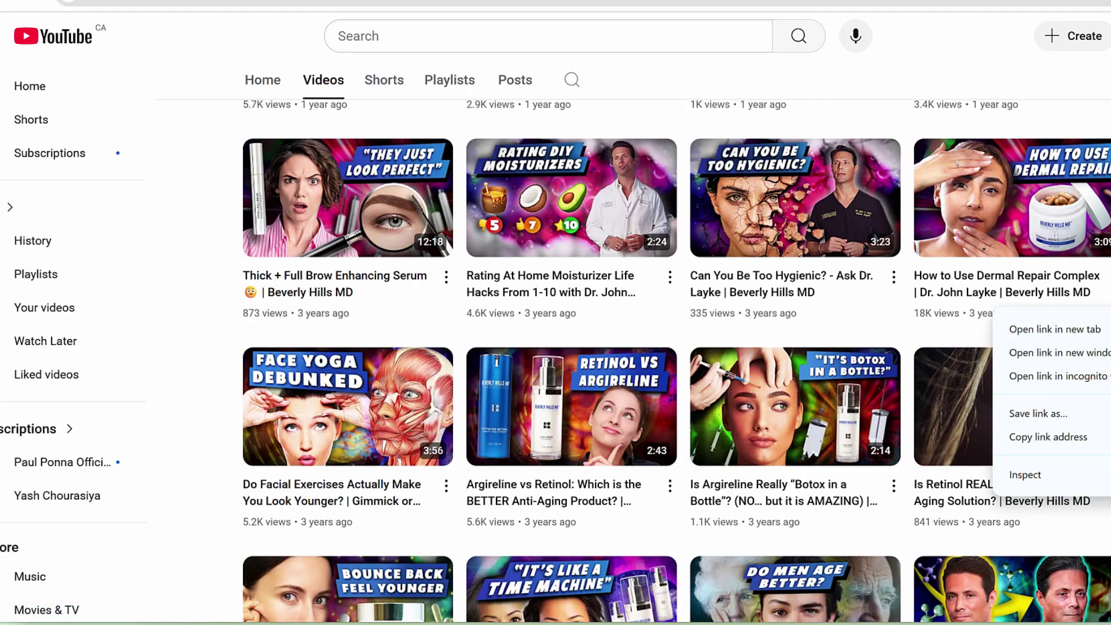
left_click(1057, 438)
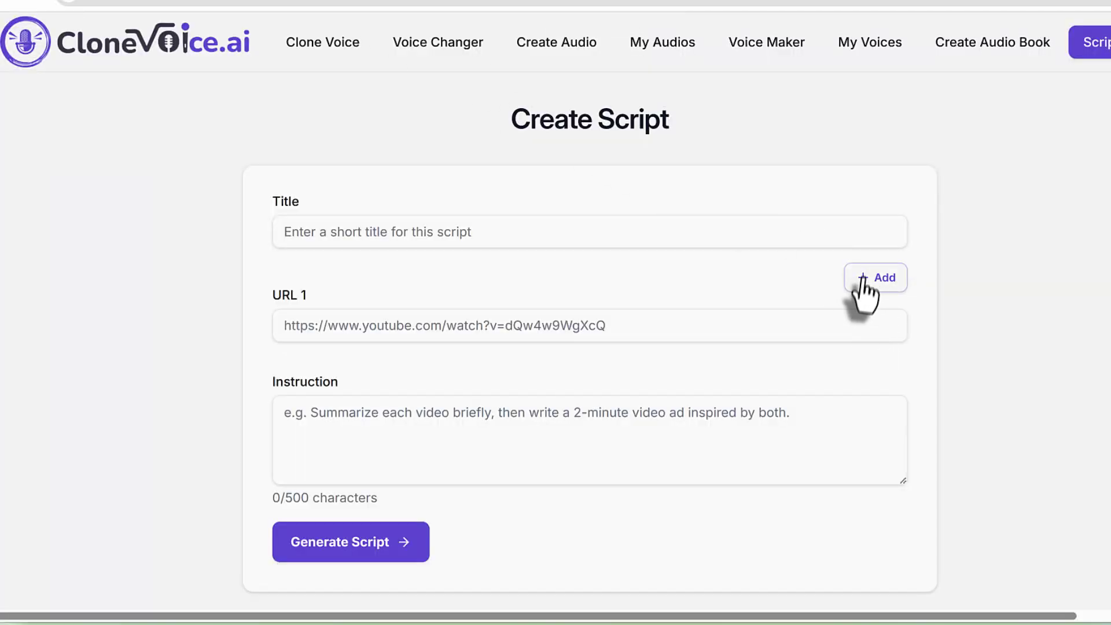
left_click(875, 270)
left_click(704, 312)
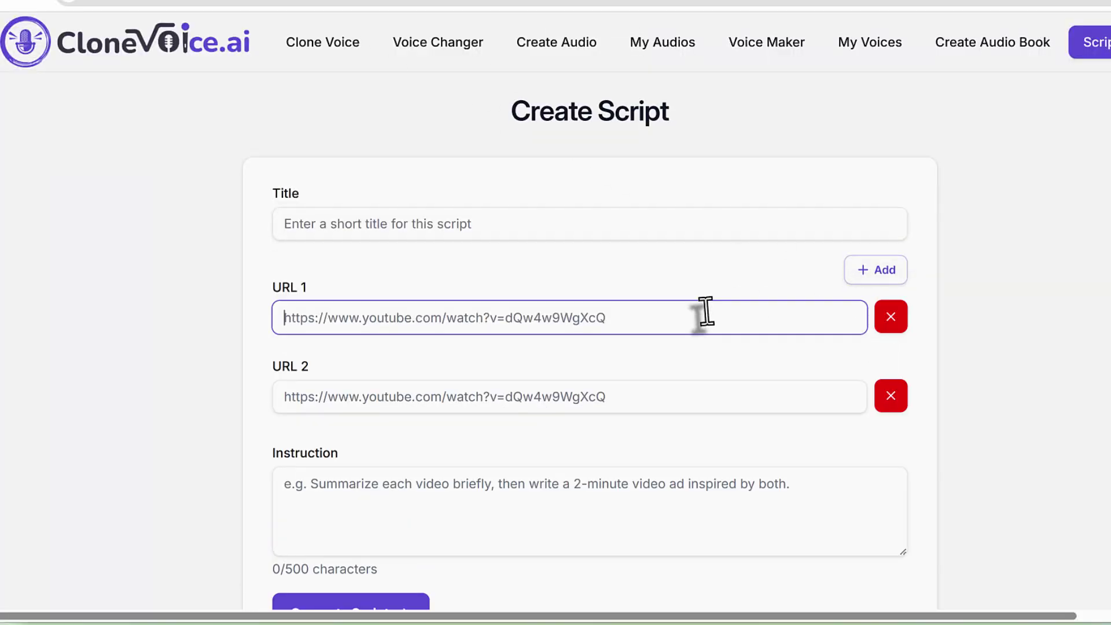
key("ctrl+v")
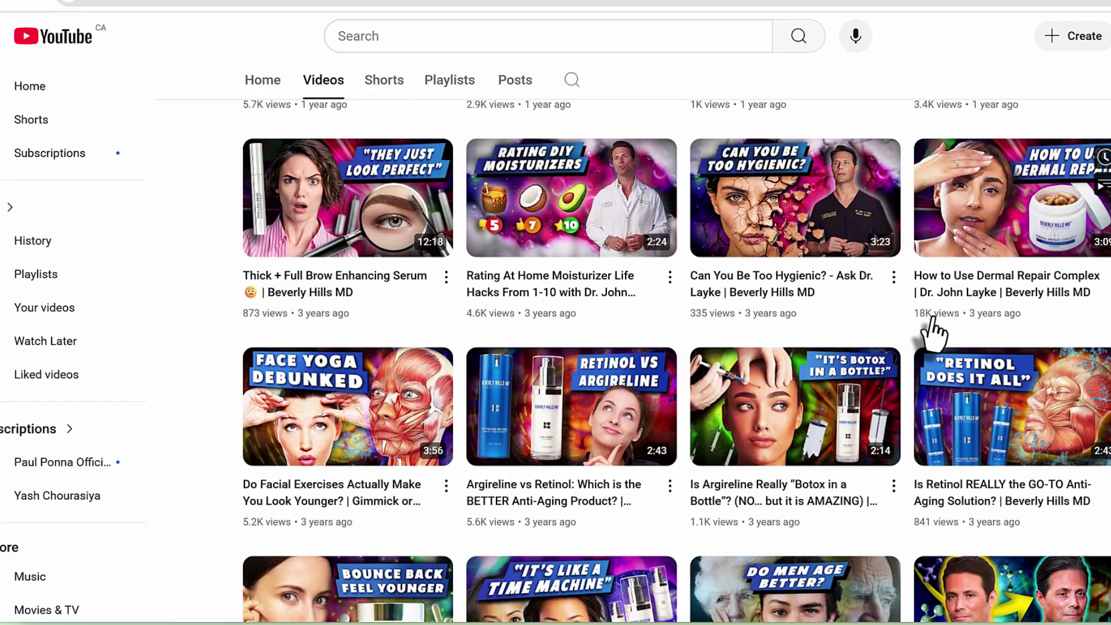
Step: Browse the channel's Shorts, then return to its full Videos list
mouse_move(713, 492)
scroll(1032, 409, "up", 15)
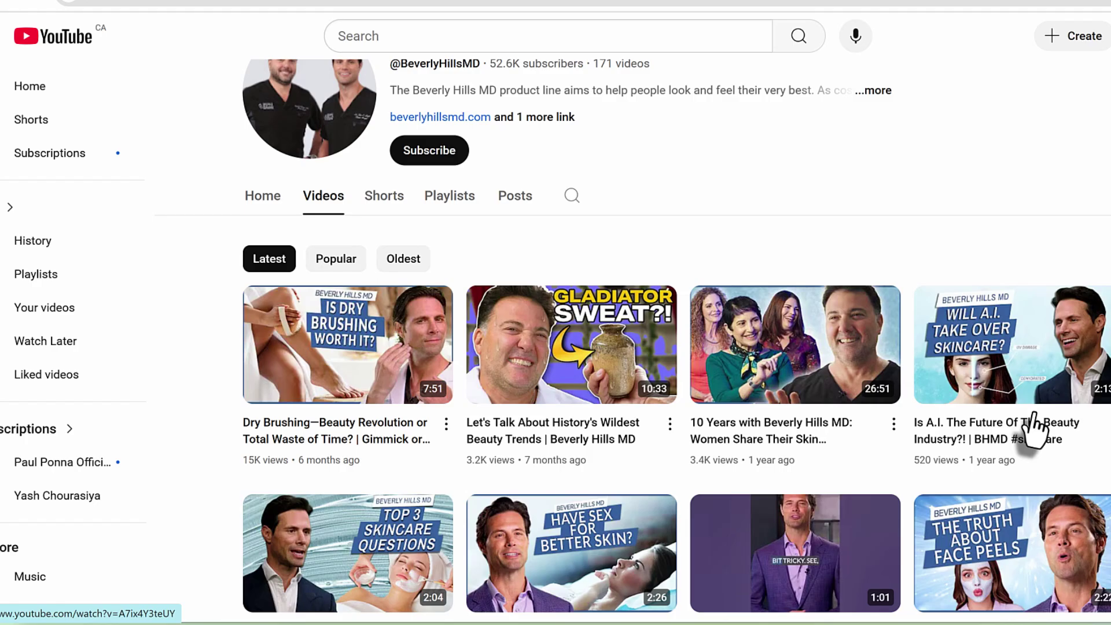
scroll(1033, 409, "down", 9)
scroll(1033, 430, "up", 9)
scroll(1024, 414, "down", 9)
scroll(1023, 412, "up", 9)
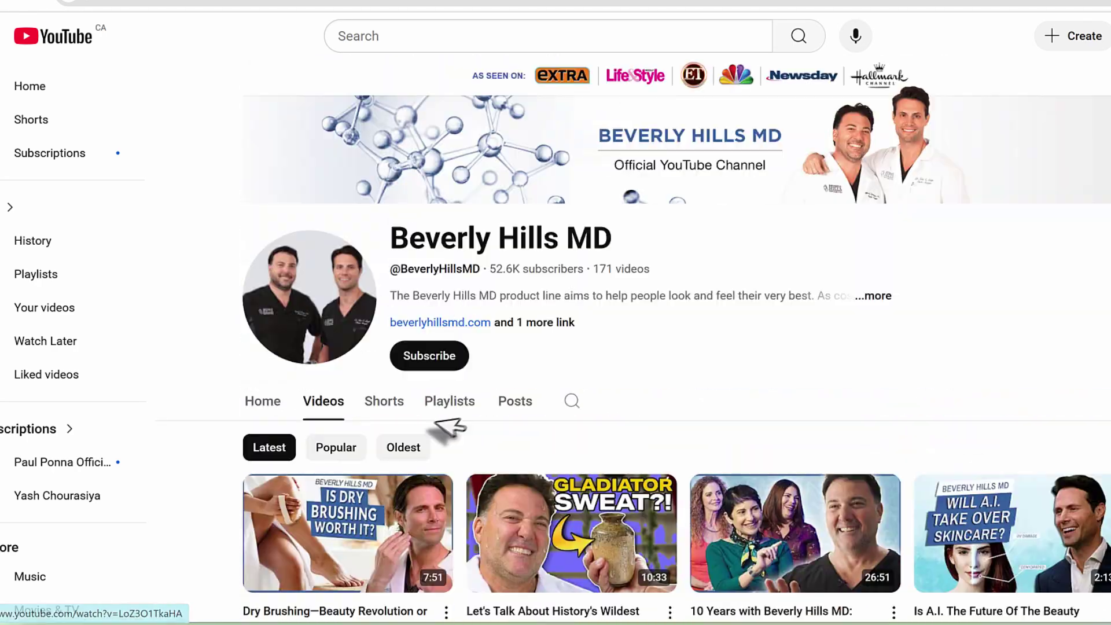
left_click(382, 403)
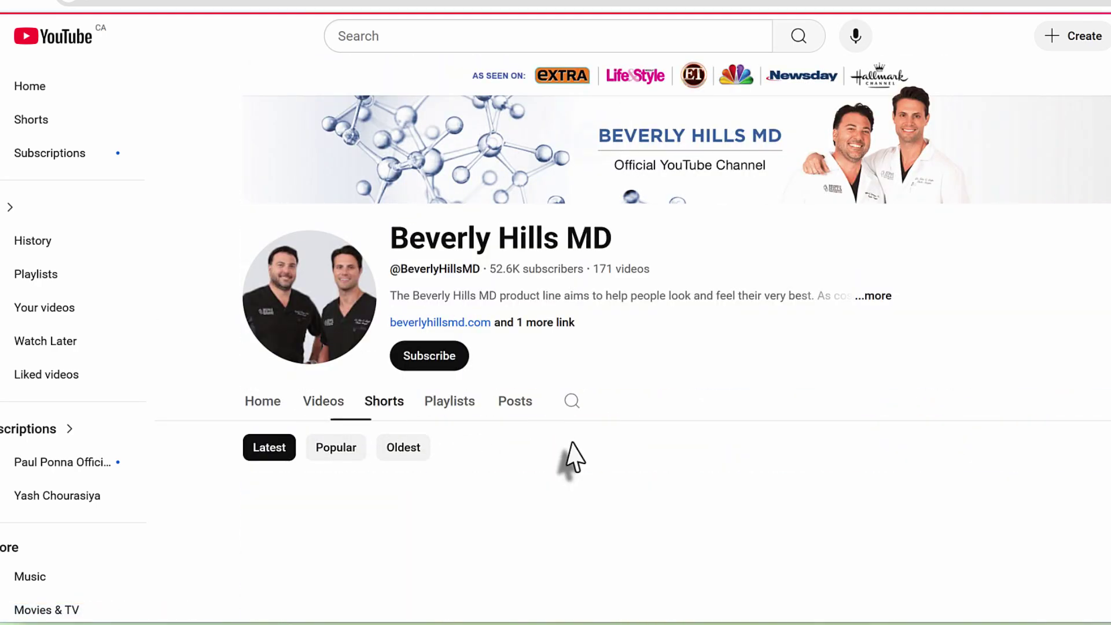
scroll(593, 398, "down", 4)
scroll(596, 400, "down", 4)
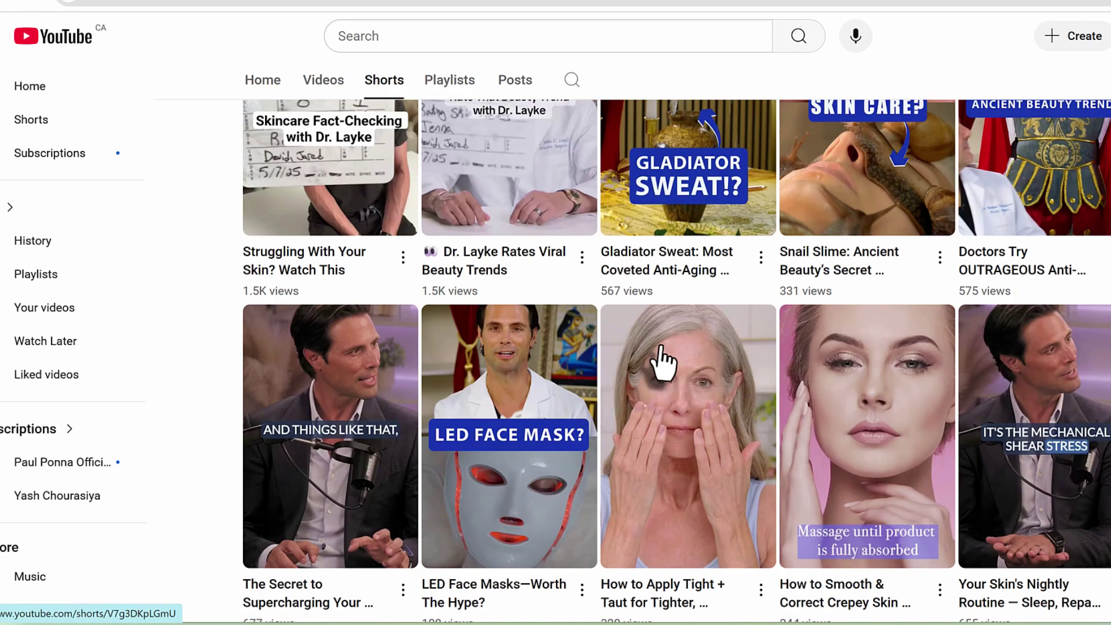
scroll(663, 365, "up", 4)
scroll(402, 486, "down", 4)
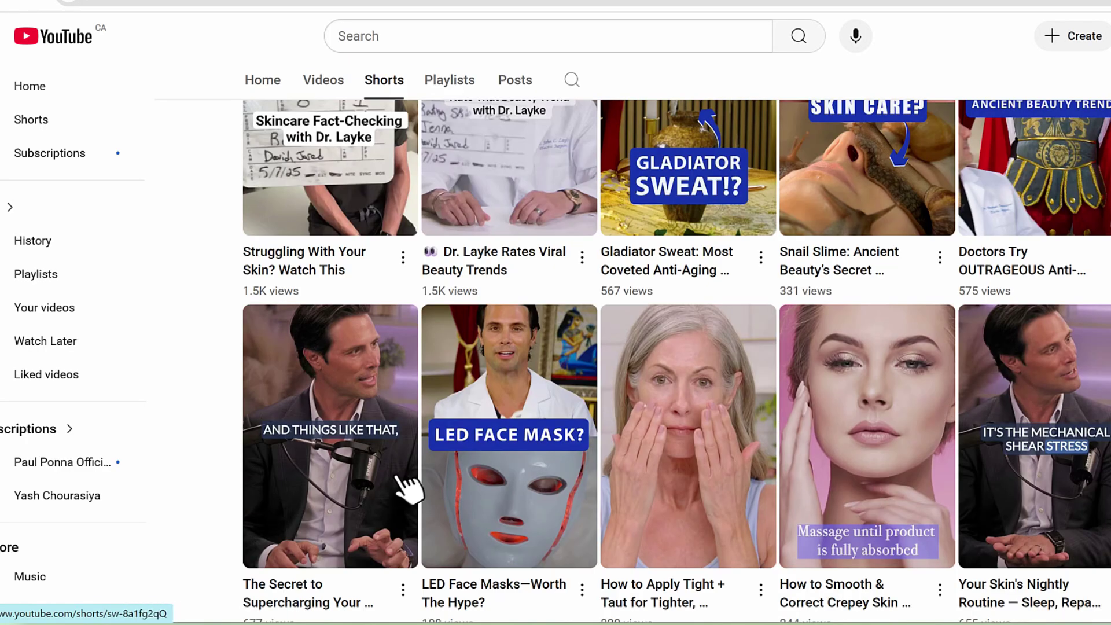
scroll(402, 486, "up", 4)
scroll(402, 489, "up", 4)
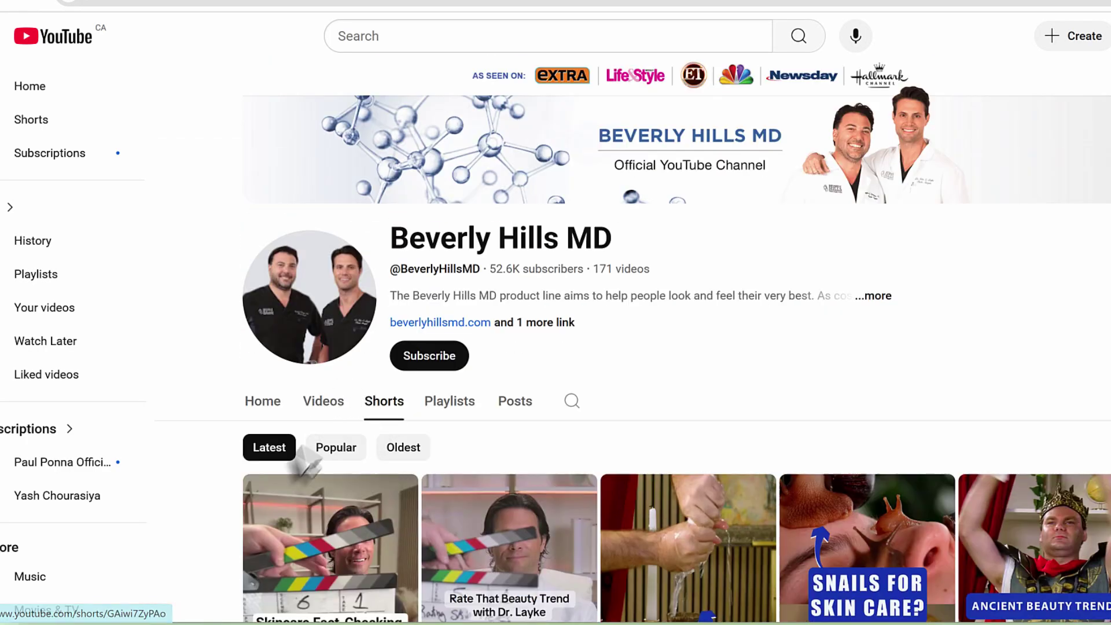
left_click(323, 405)
Step: Search the Beverly Hills MD channel for retinol and copy the Best Time retinol video's link
left_click(571, 401)
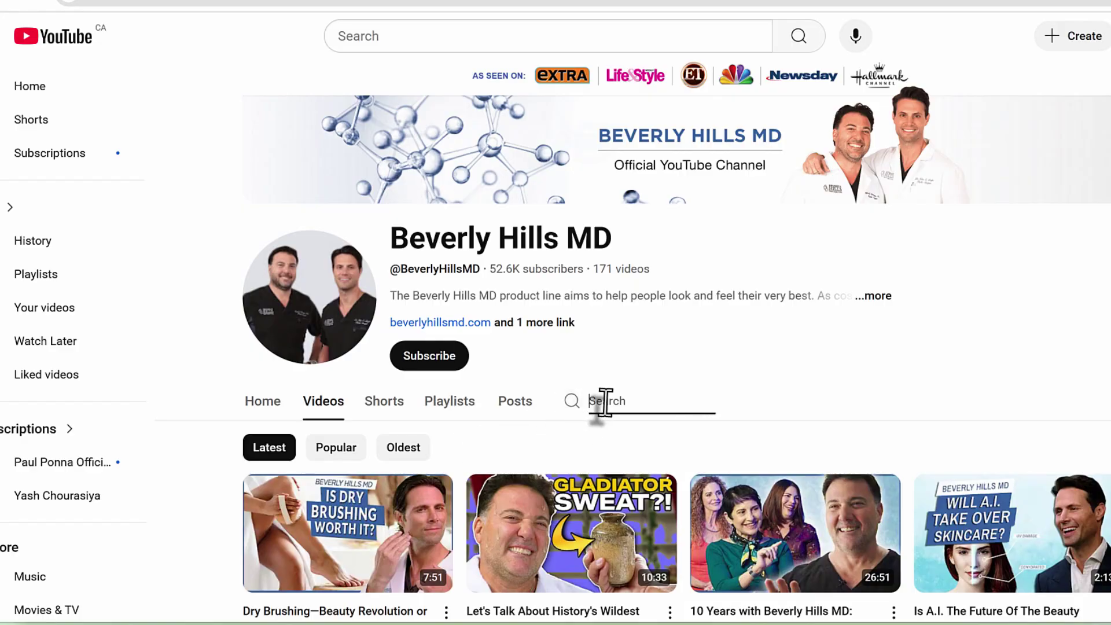
key("Return")
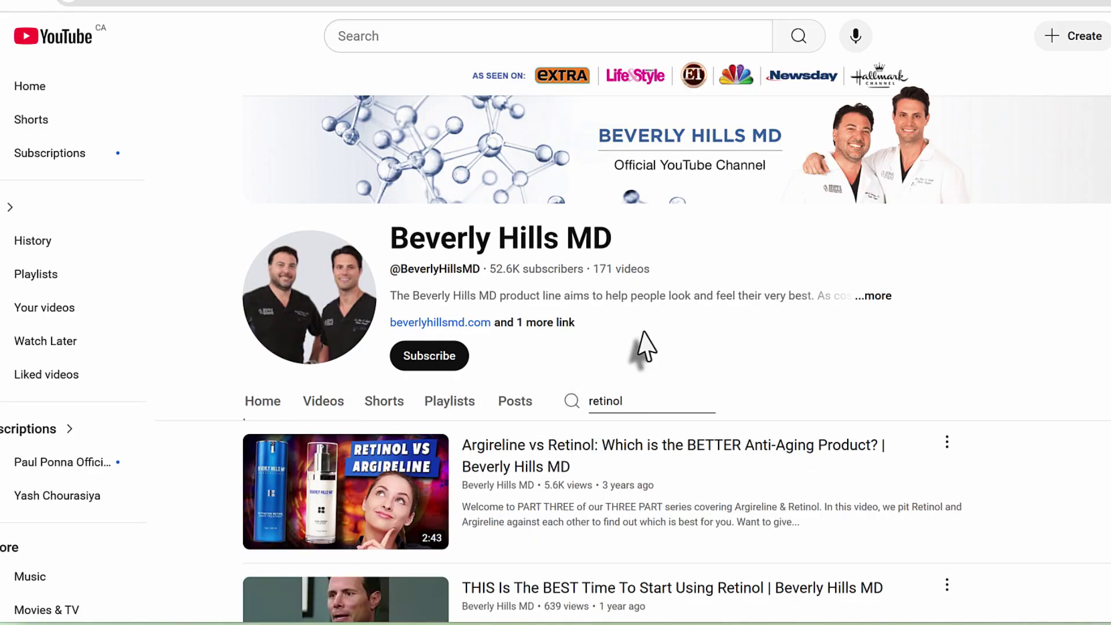
scroll(668, 394, "down", 4)
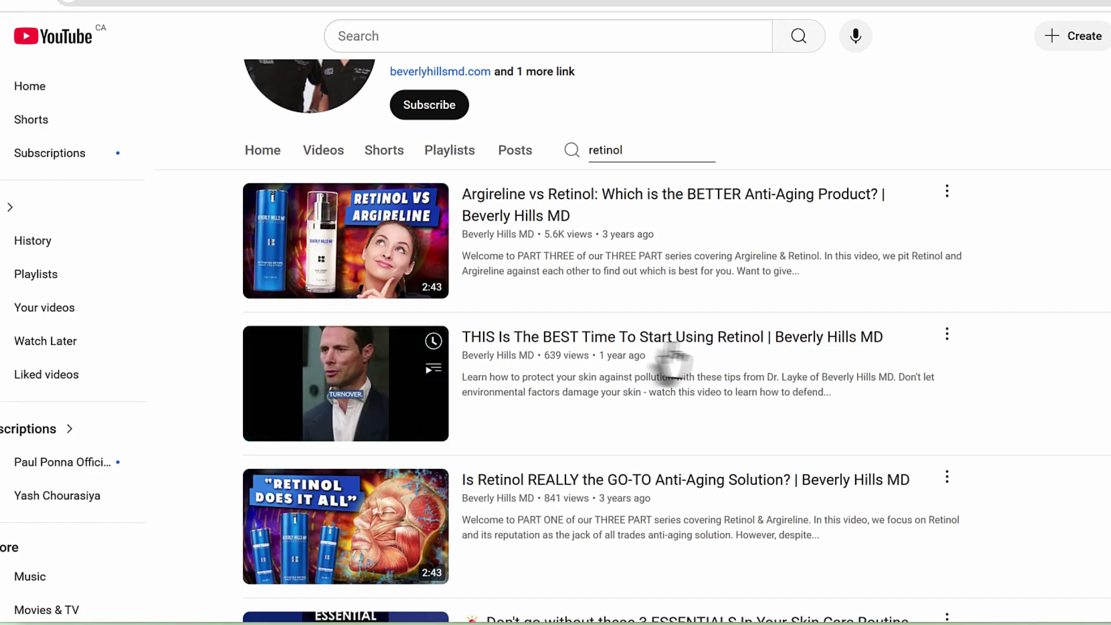
right_click(560, 341)
left_click(642, 465)
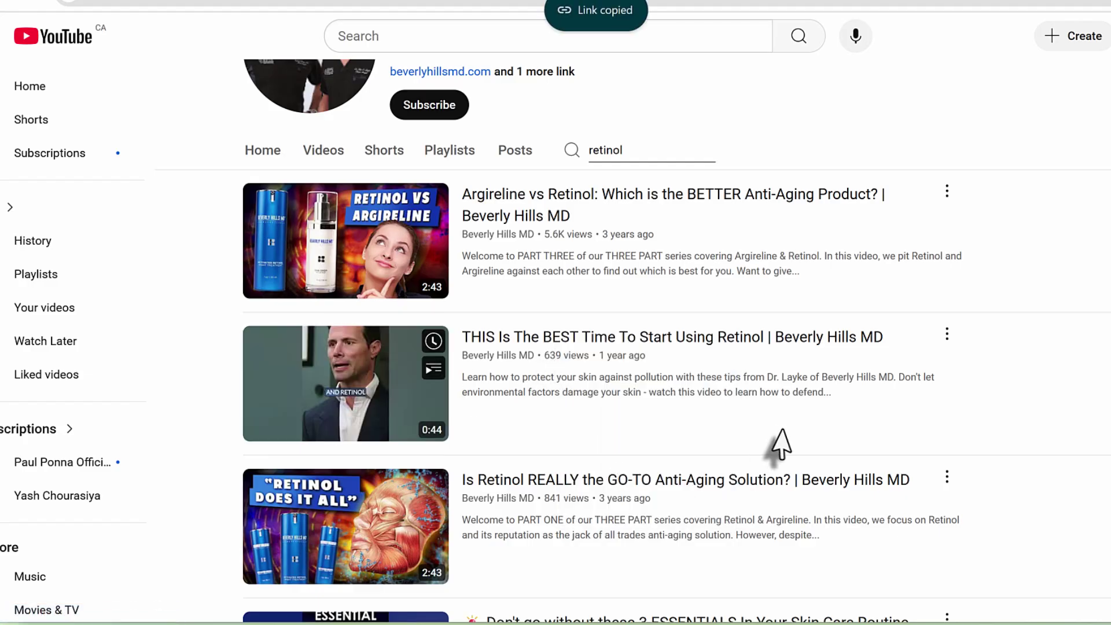
Step: Copy another retinol video's link and focus URL 2 on the CloneVoice.ai form
scroll(620, 479, "down", 4)
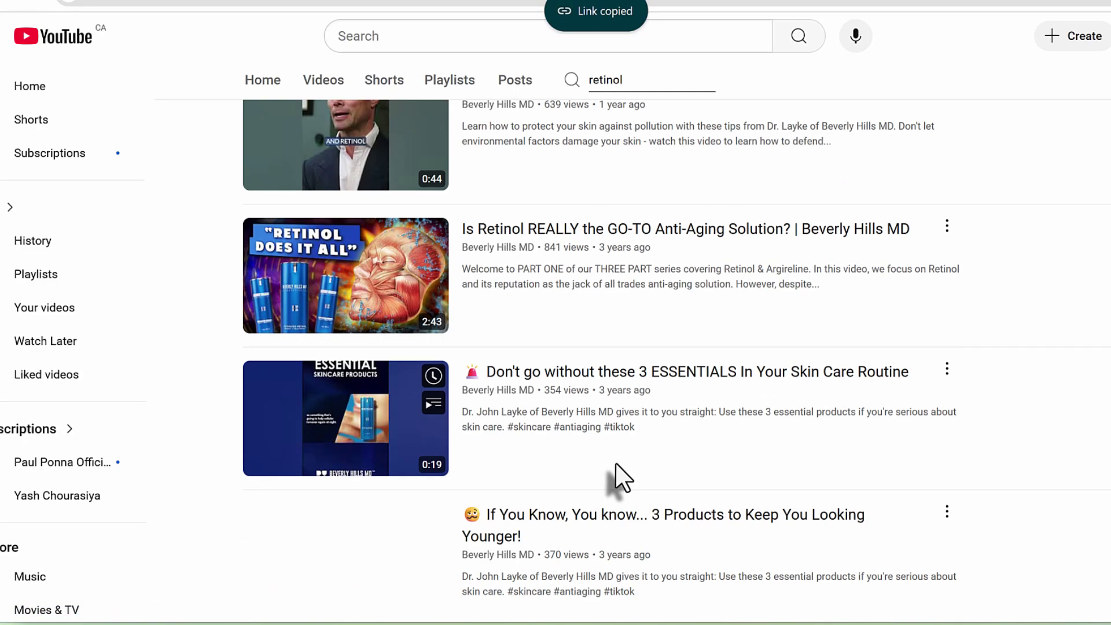
scroll(640, 446, "down", 4)
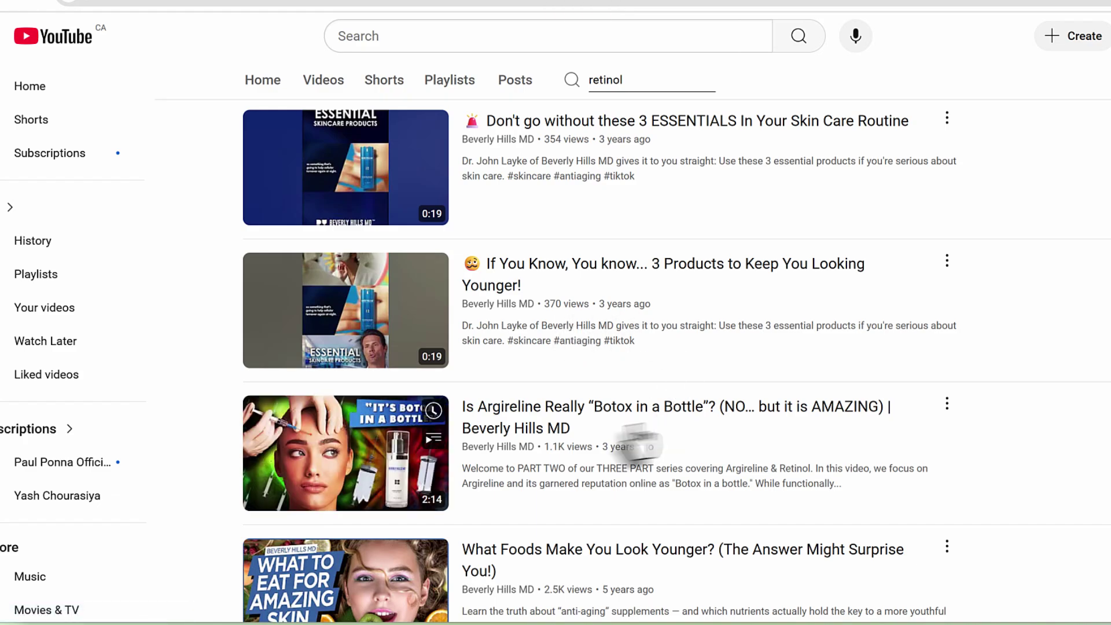
scroll(533, 440, "down", 1)
scroll(532, 457, "up", 14)
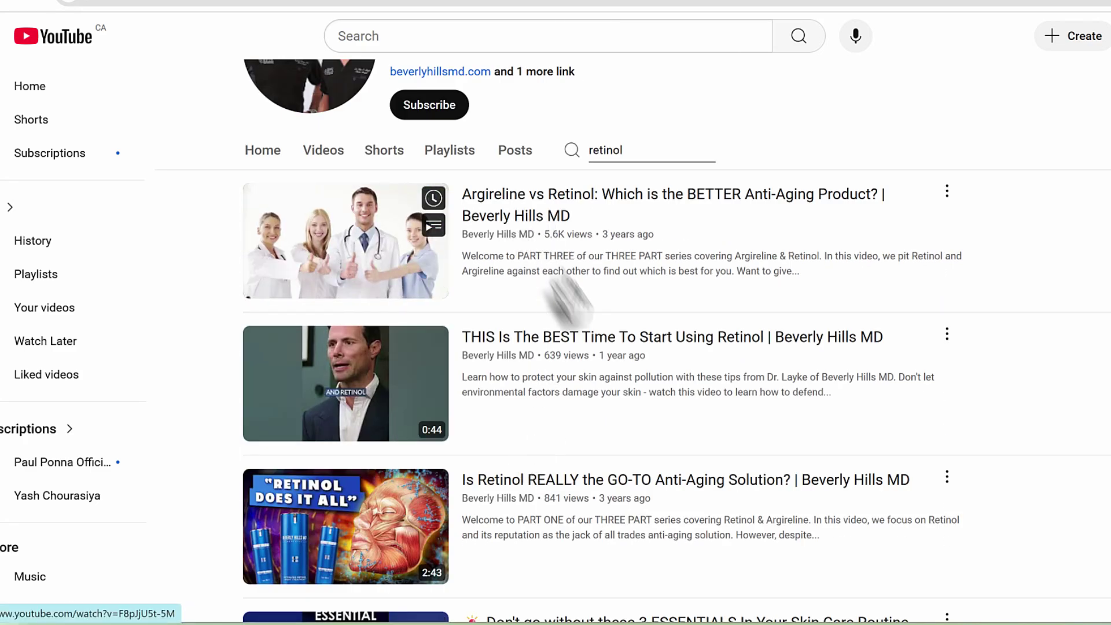
right_click(605, 336)
left_click(660, 460)
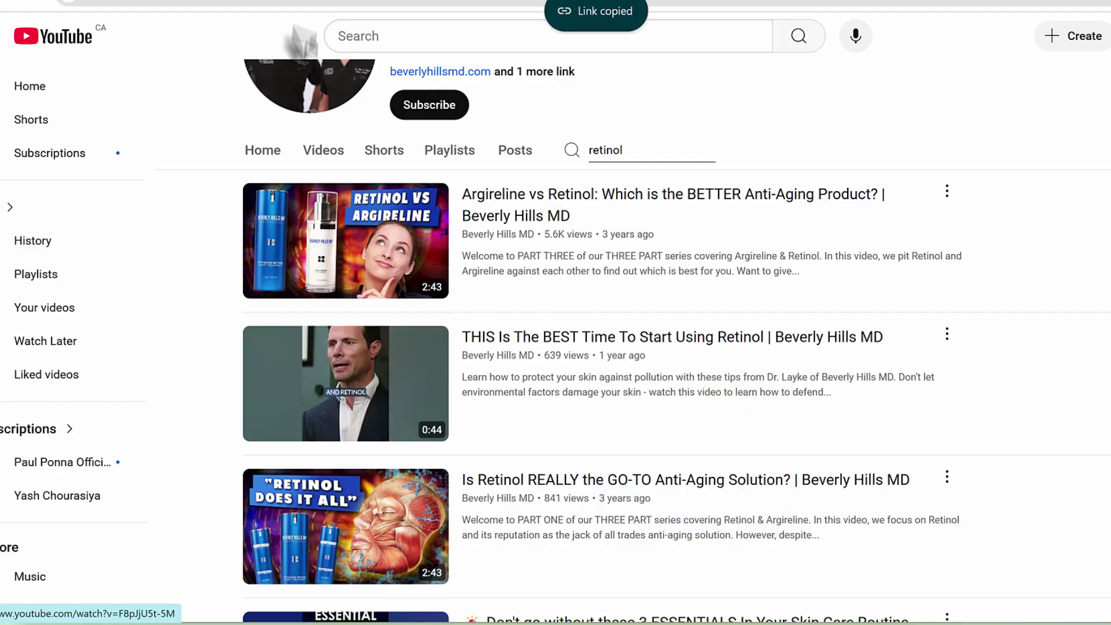
key("ctrl+Tab")
left_click(424, 399)
key("ctrl+v")
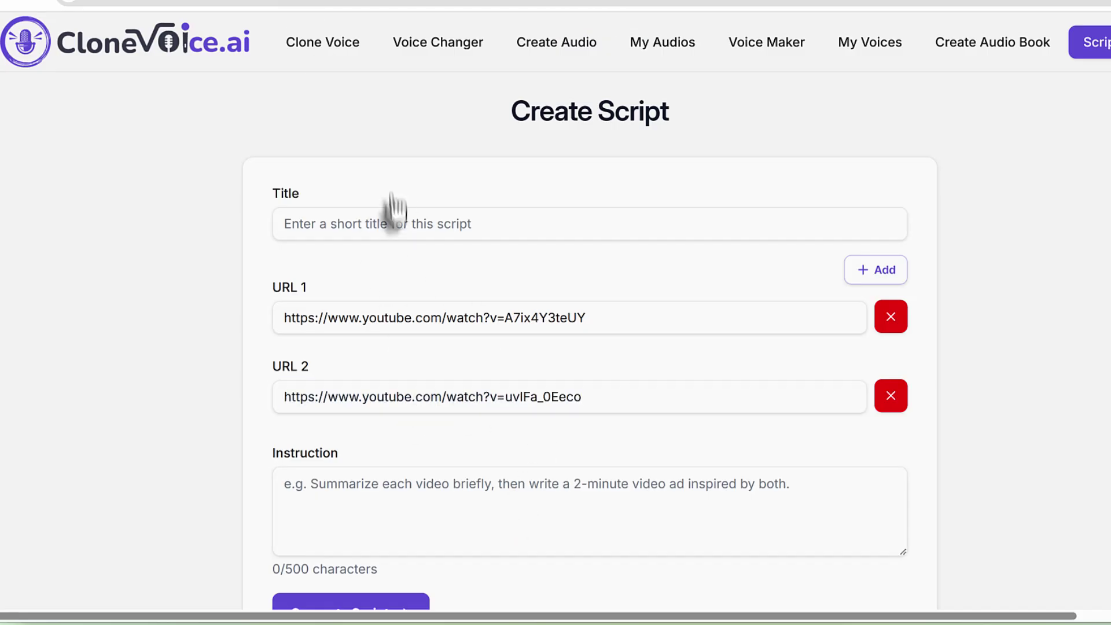
left_click(396, 215)
type("Beverly Hills MD Script")
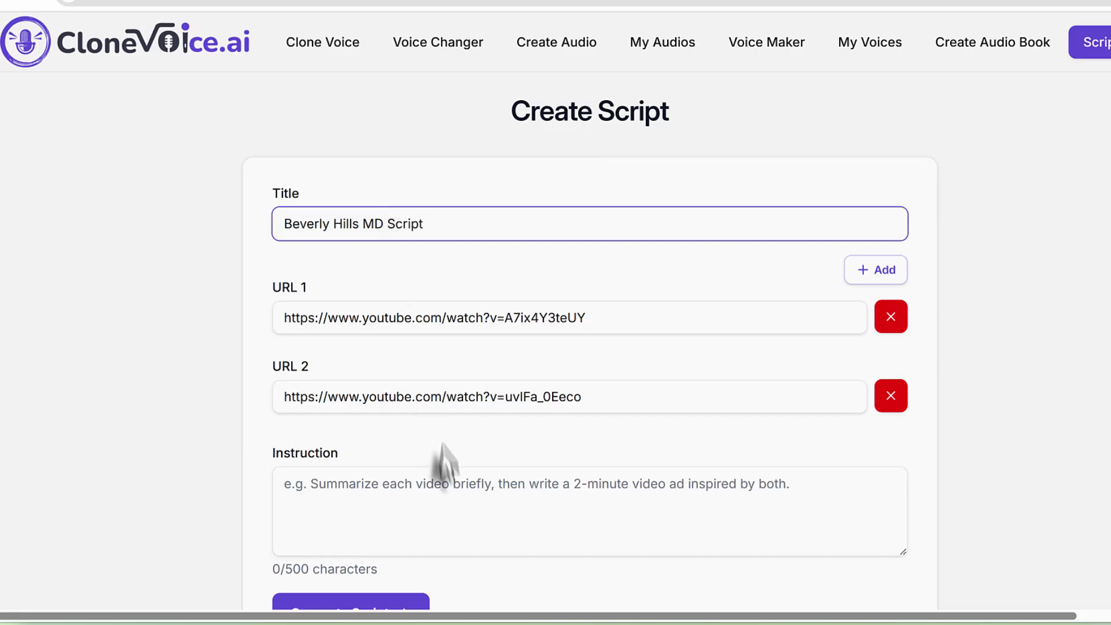
Step: Write the instruction to summarize both videos into a short script on buying online
left_click(445, 481)
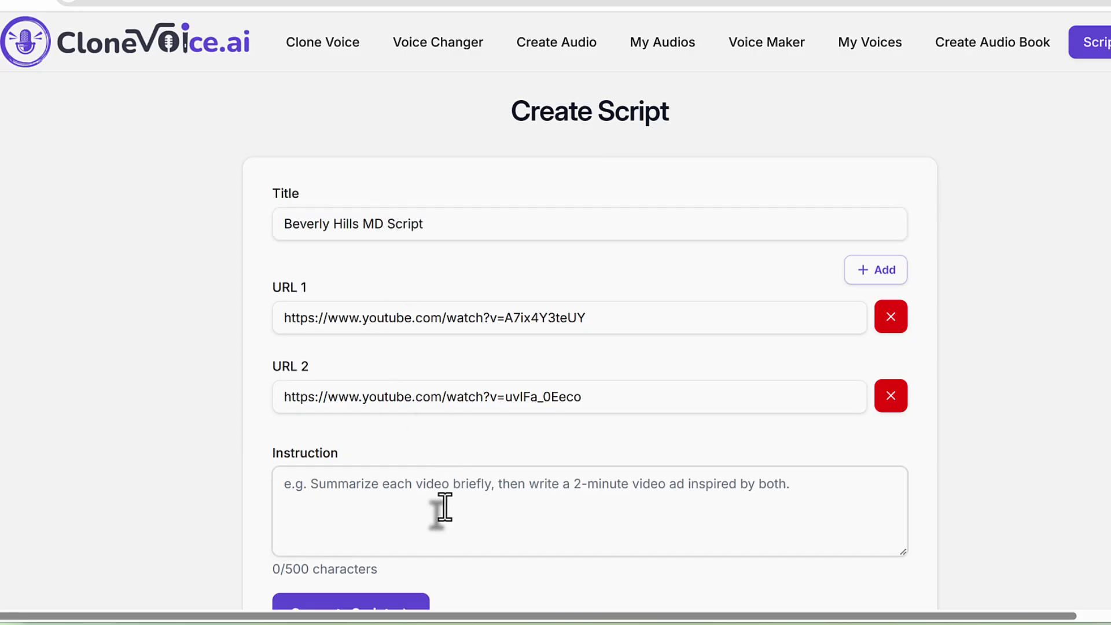
type("summarize both of these")
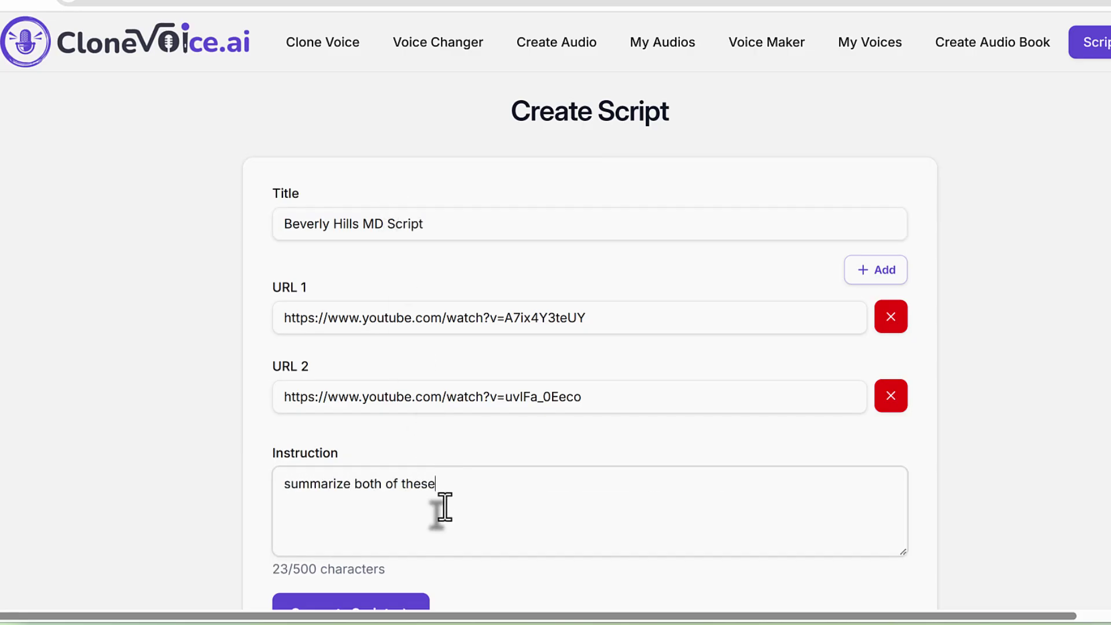
type(" videos and ")
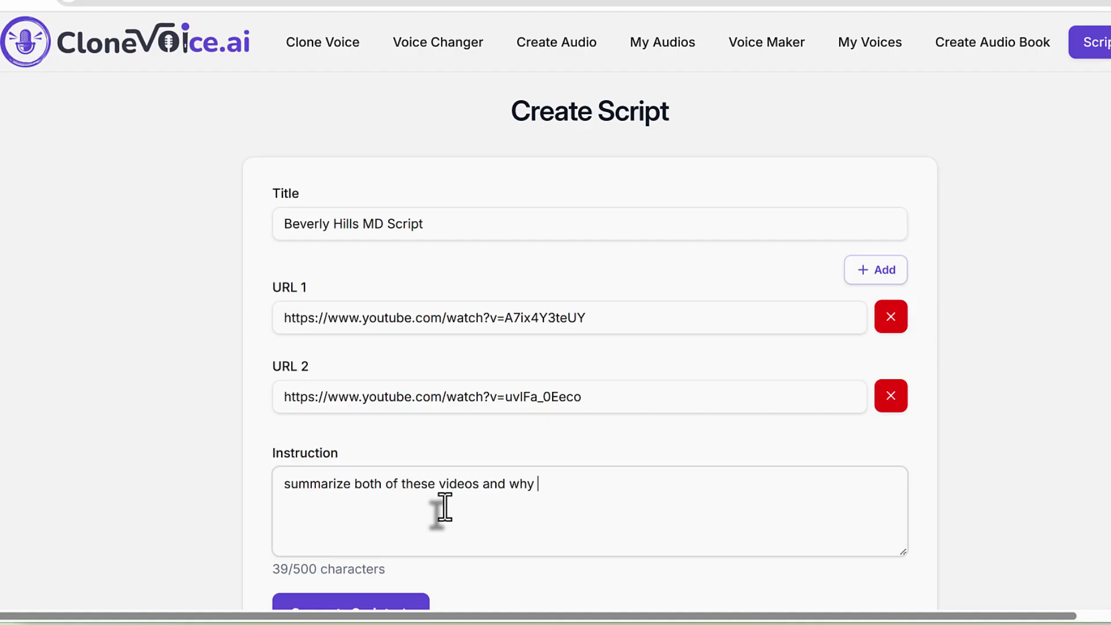
type("why")
key("BackSpace")
key("BackSpace")
key("BackSpace")
type("rite ")
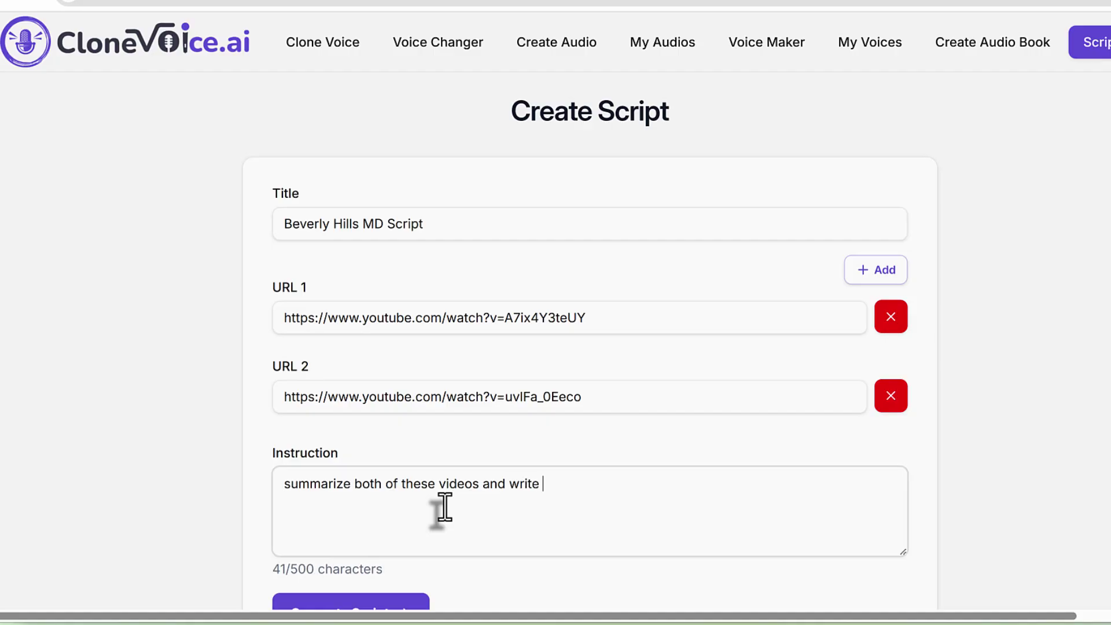
type("a s")
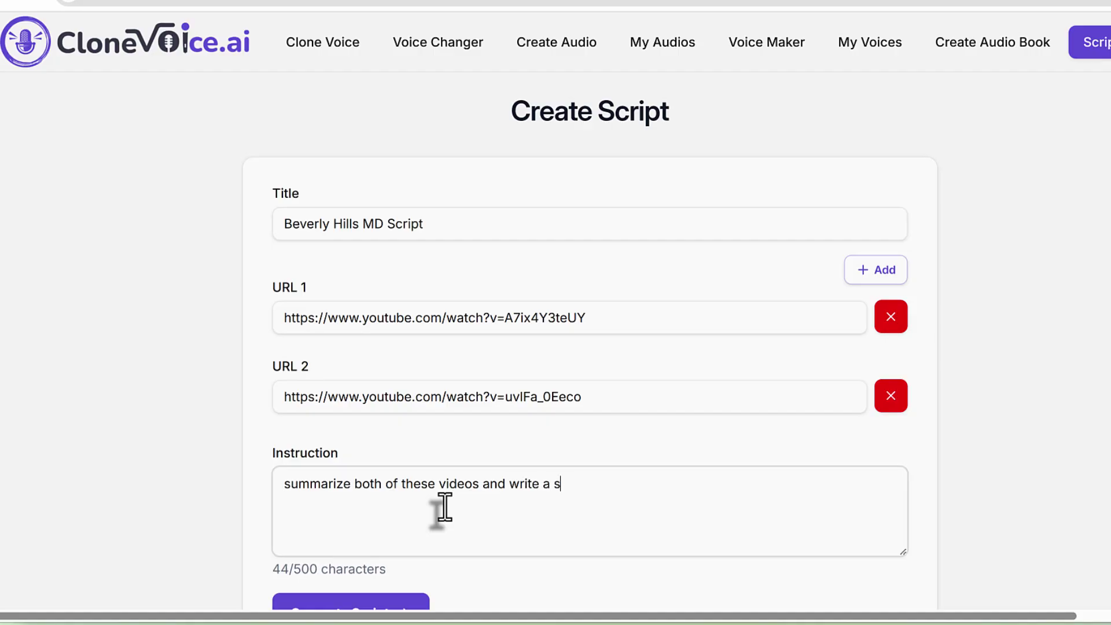
type("cort script on why potential clients should ONLY go to Beverly Hills MD for Retin")
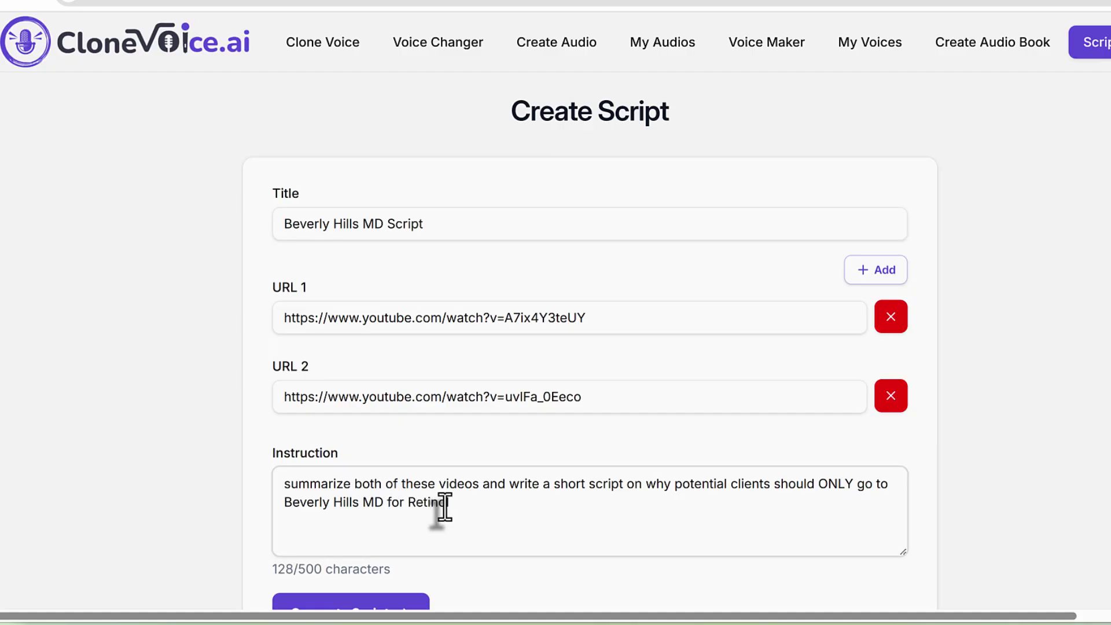
type("buying on theri")
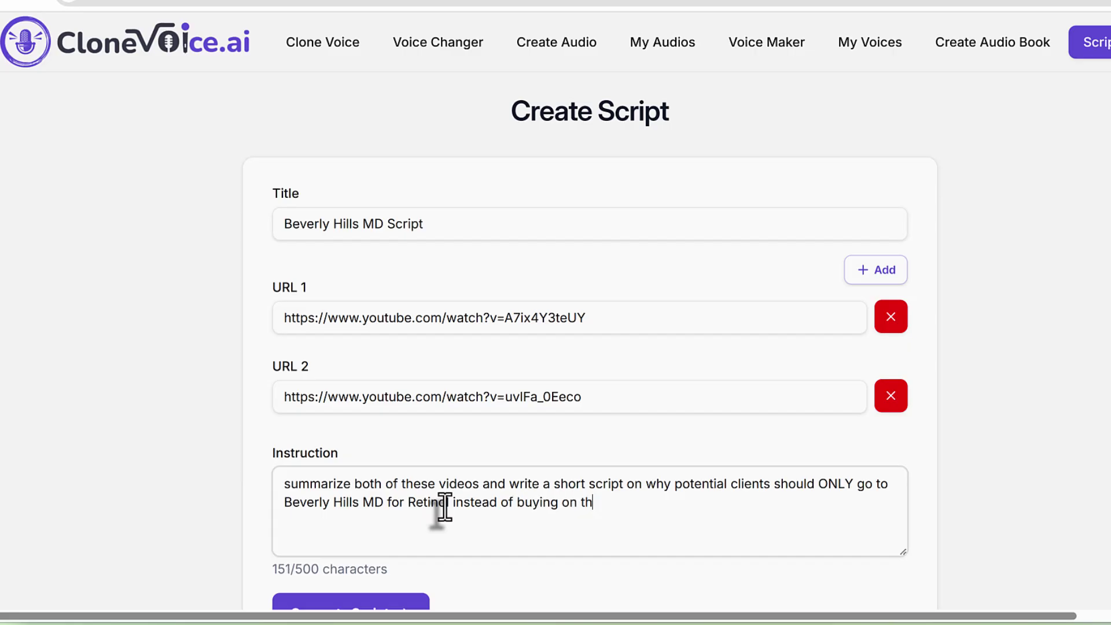
key("BackSpace")
key("BackSpace")
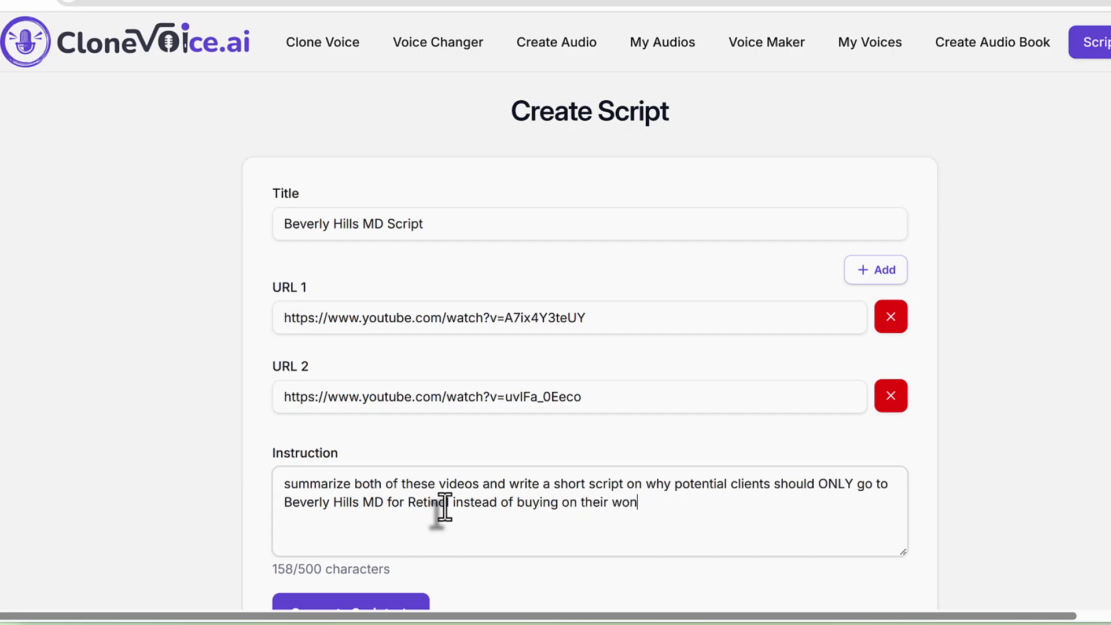
type("wn online")
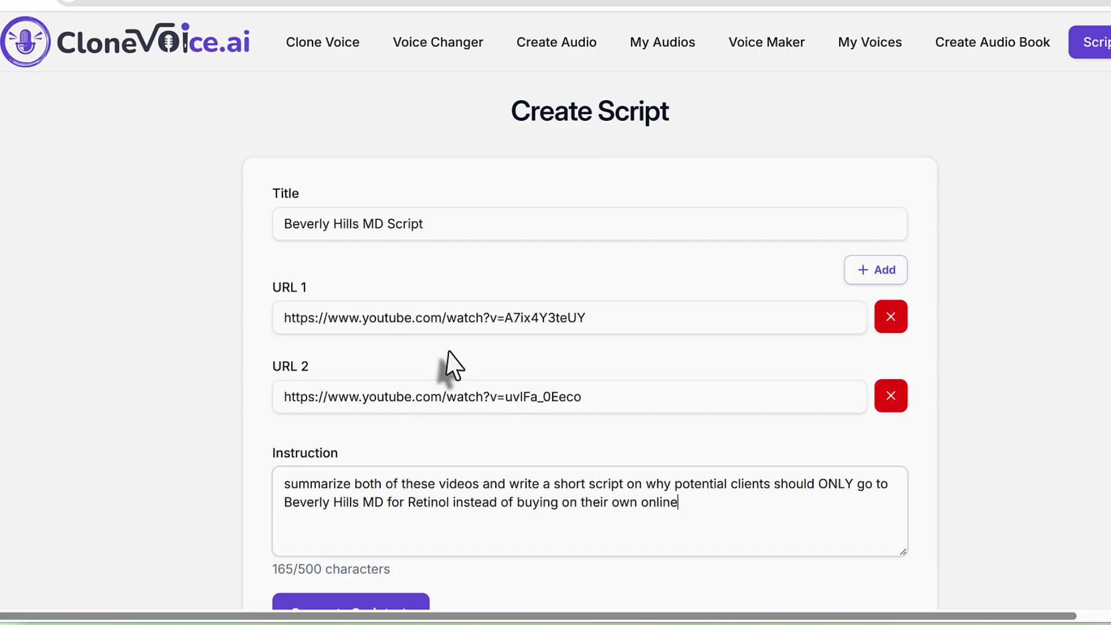
scroll(447, 367, "down", 2)
Step: Check both video links, generate the Beverly Hills Script, and apply it to Create Audio
triple_click(493, 238)
triple_click(529, 319)
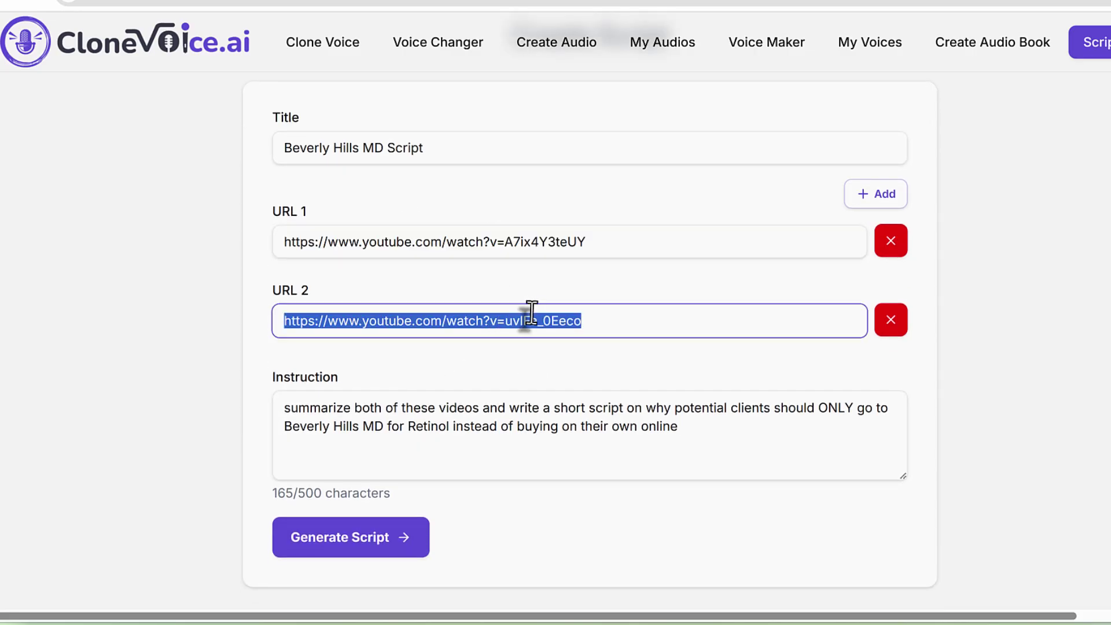
left_click(577, 426)
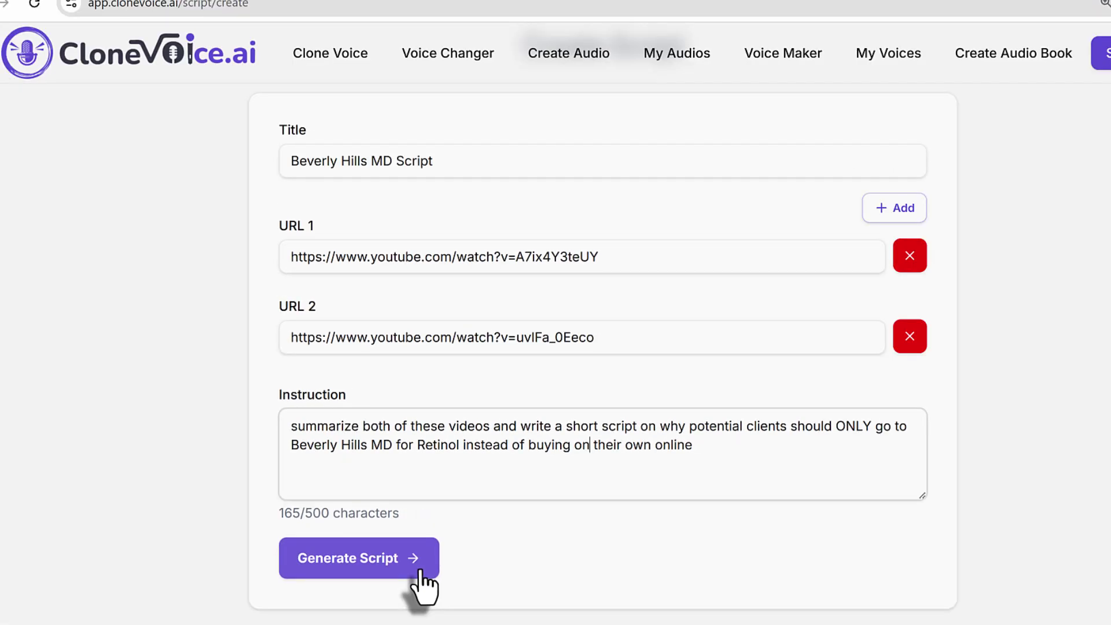
left_click(359, 558)
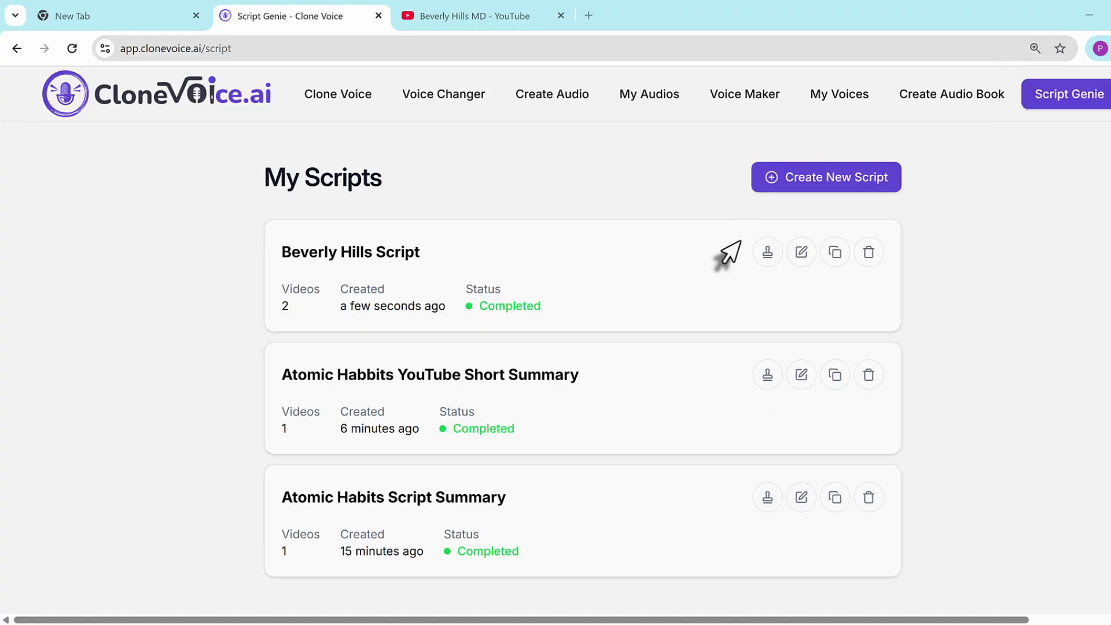
left_click(767, 253)
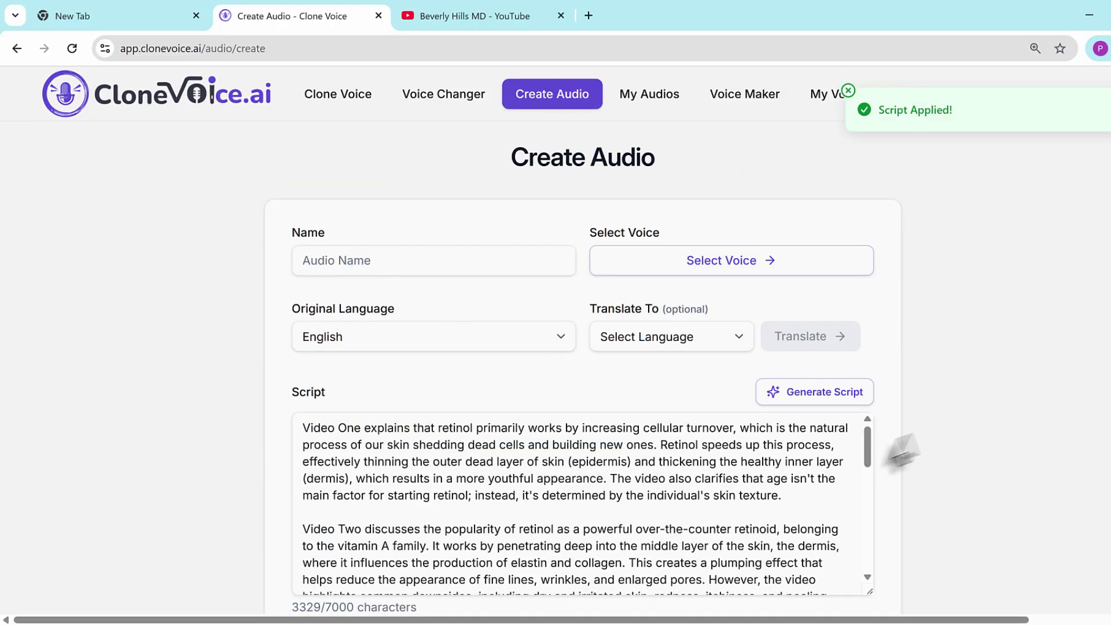
Step: Read through the Retinol script, highlighting the Beverly Hills MD and ultra-penetrative passages, then start a new script
left_click(631, 479)
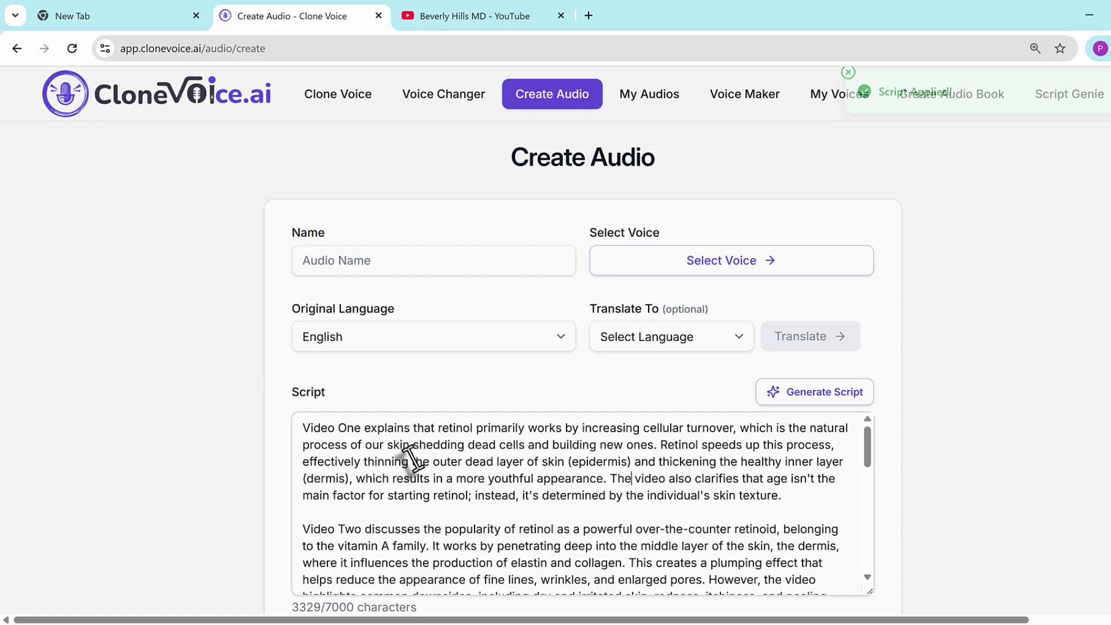
scroll(597, 500, "down", 4)
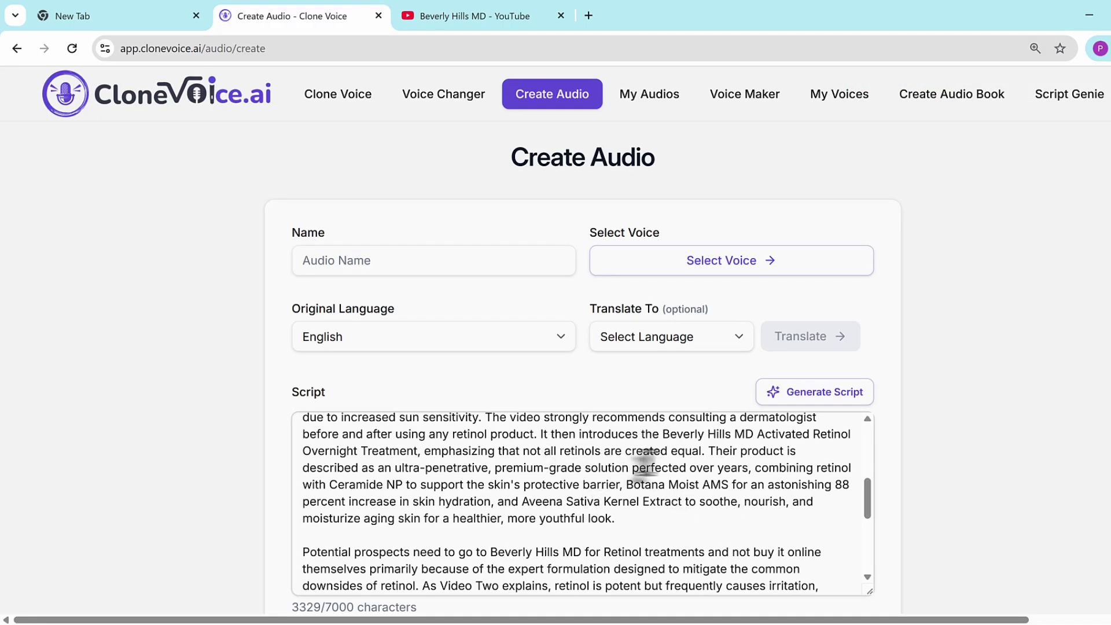
left_click_drag(672, 443, 427, 466)
left_click(418, 456)
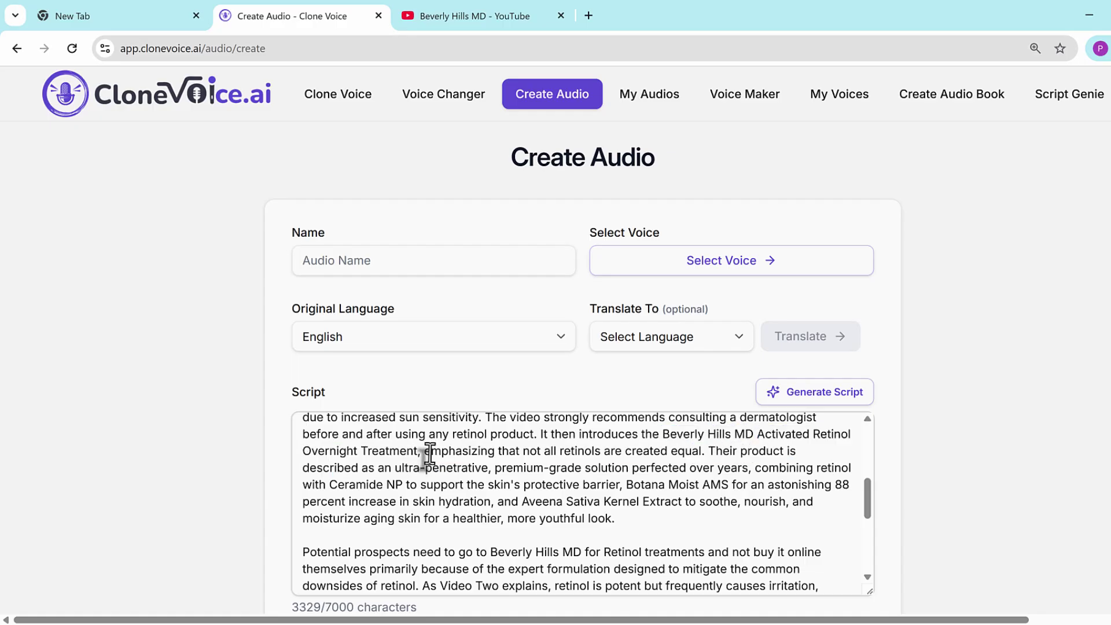
left_click_drag(501, 451, 699, 462)
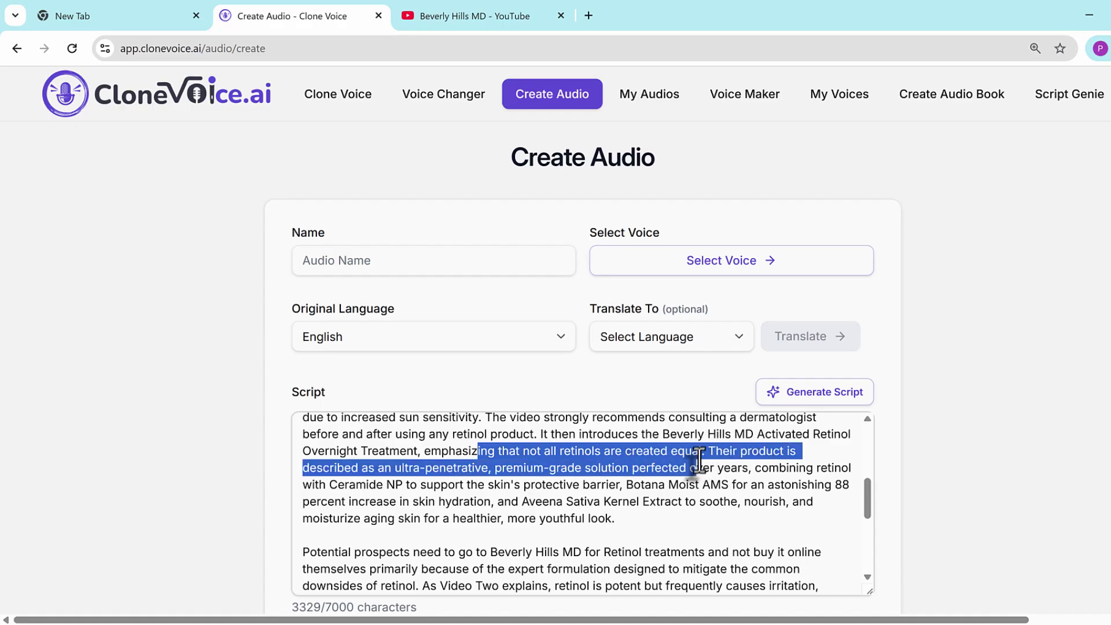
left_click(698, 461)
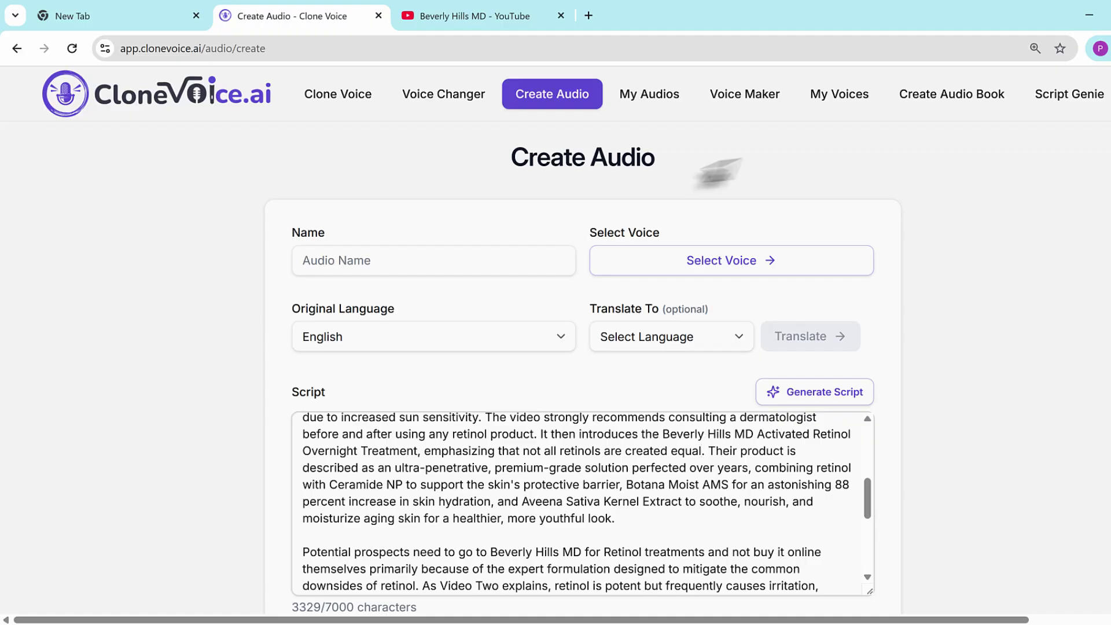
left_click(1067, 95)
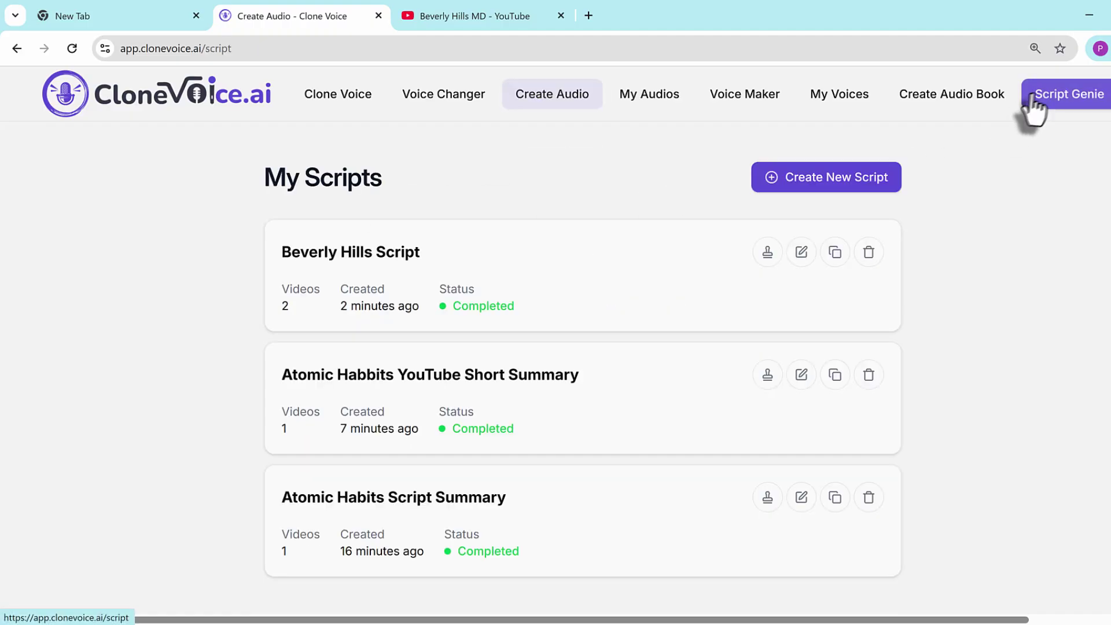
left_click(862, 184)
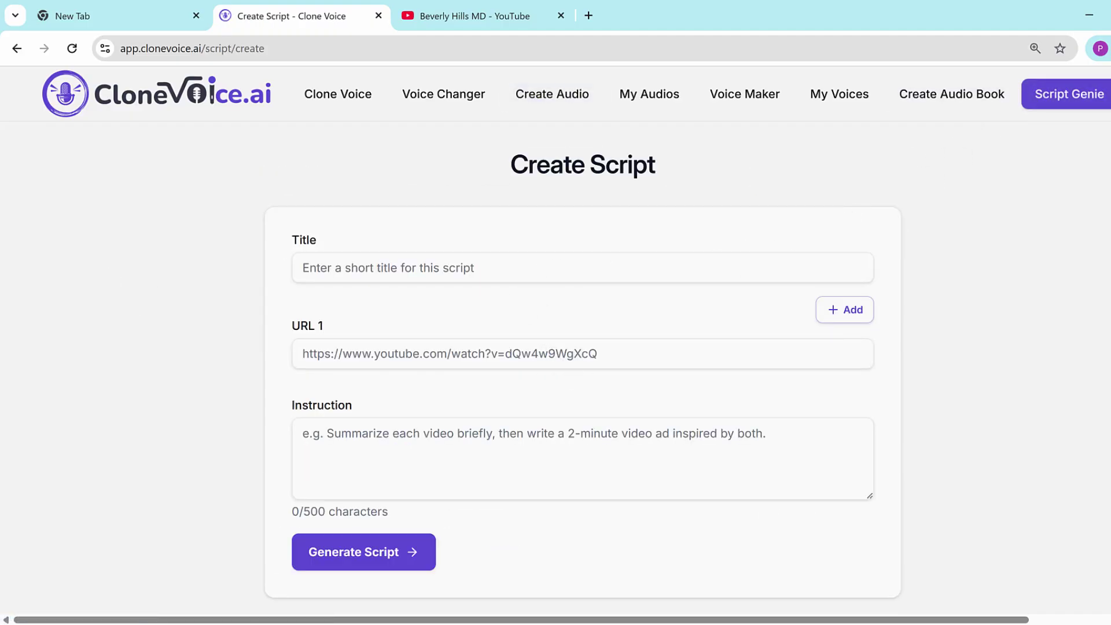